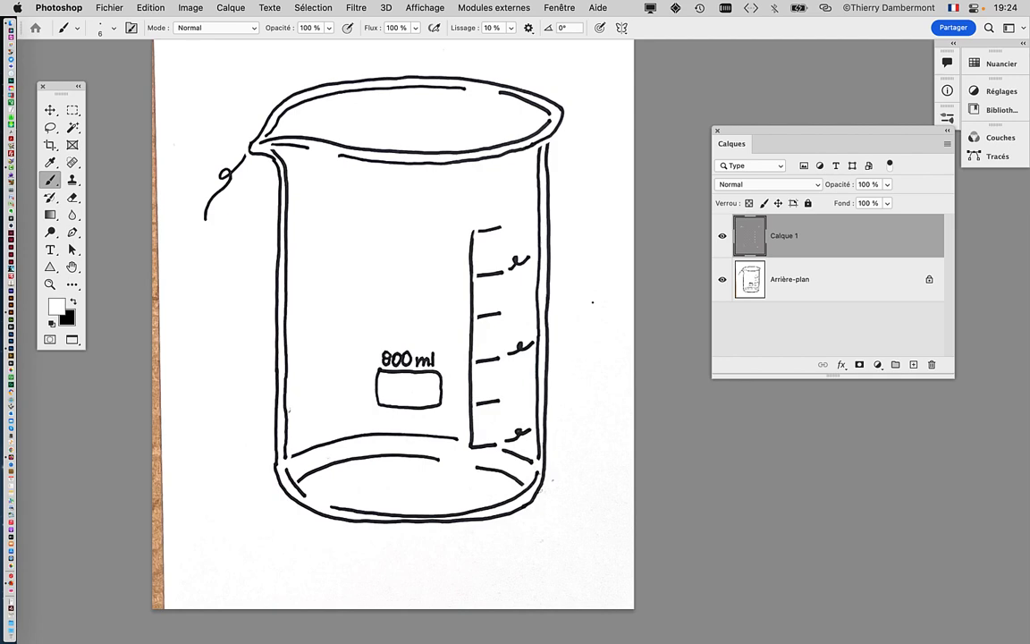
# Step: Switch to Illustrator and lock the two lower groups in Calque 1
pyautogui.press('super+Tab')
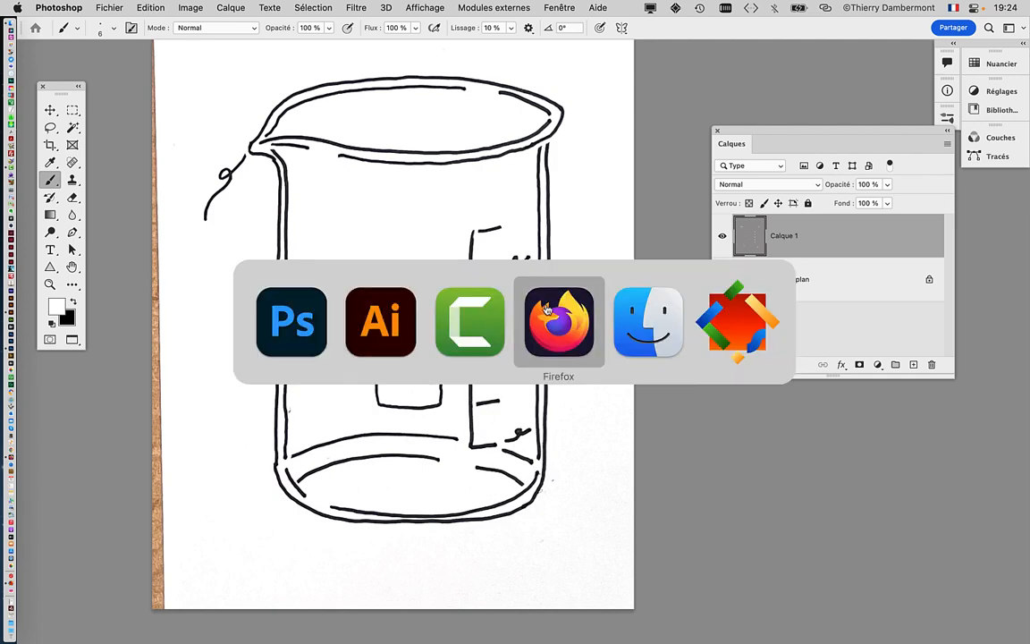
pyautogui.click(375, 295)
pyautogui.scroll(1, 450, 216)
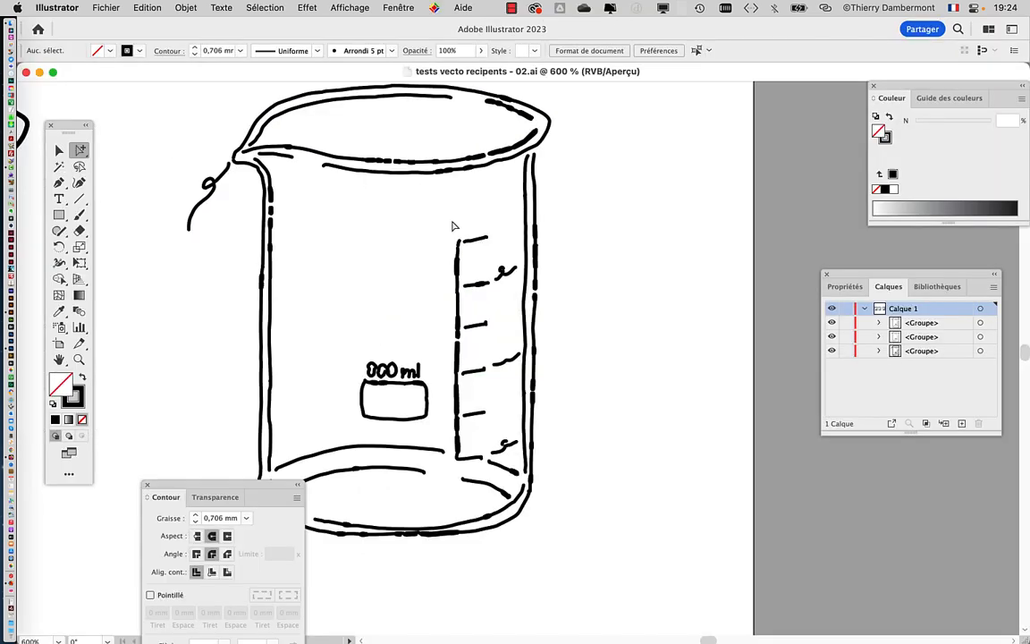
pyautogui.scroll(-1, 452, 226)
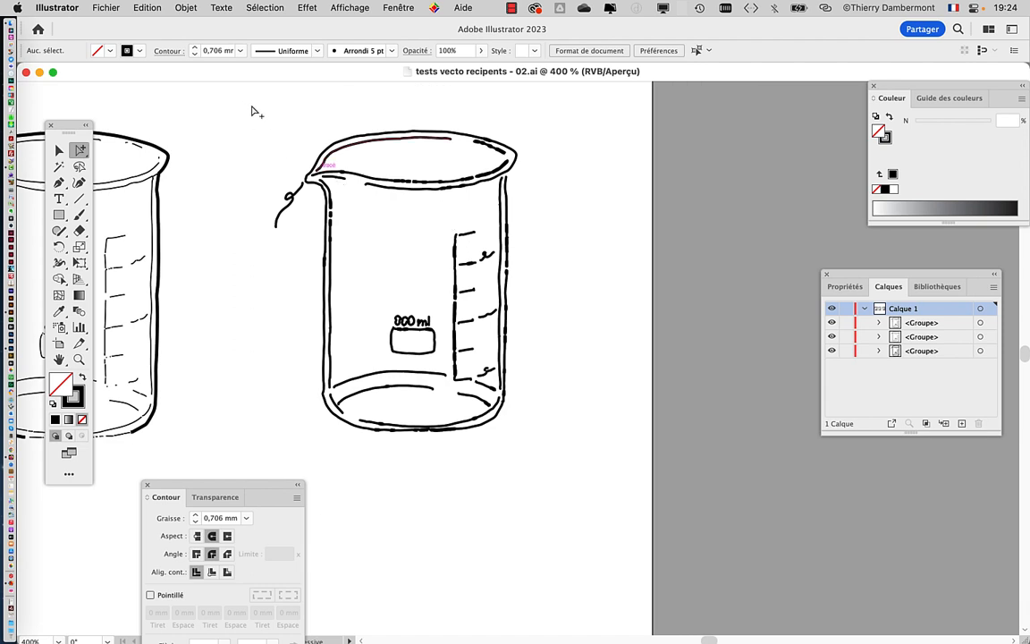
pyautogui.moveTo(865, 277); pyautogui.dragTo(617, 168)
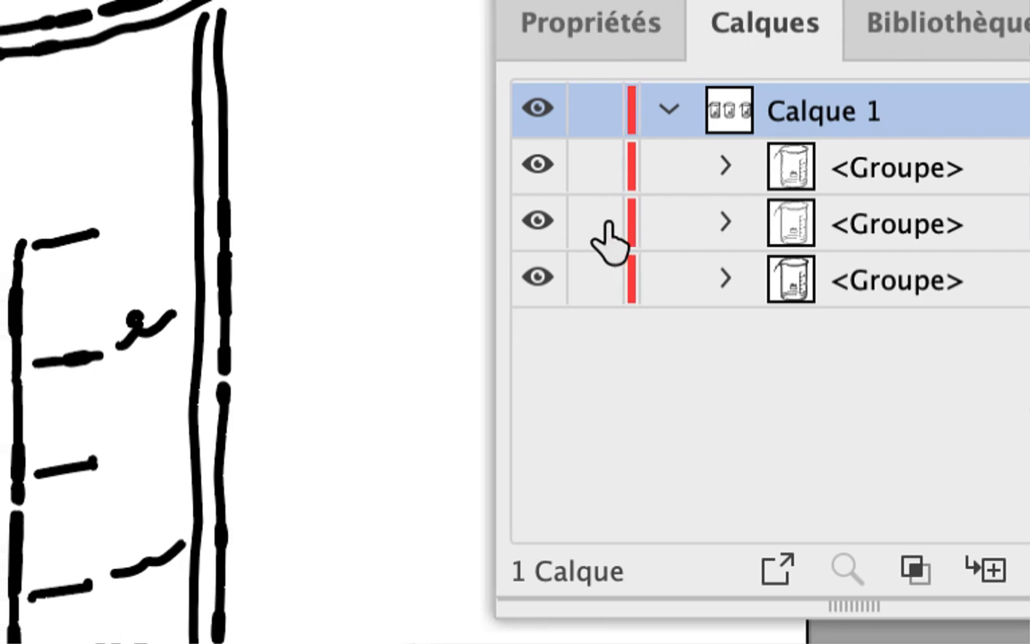
pyautogui.click(512, 323)
pyautogui.click(512, 380)
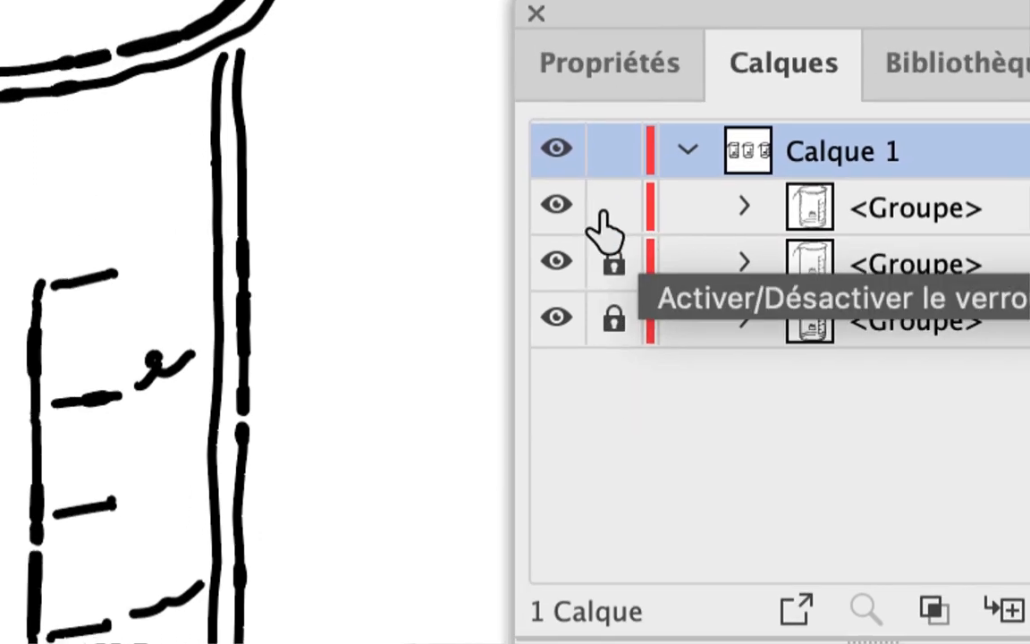
# Step: Toggle the visibility of the unlocked top group to check which beaker it contains
pyautogui.click(549, 168)
pyautogui.click(550, 168)
pyautogui.click(594, 219)
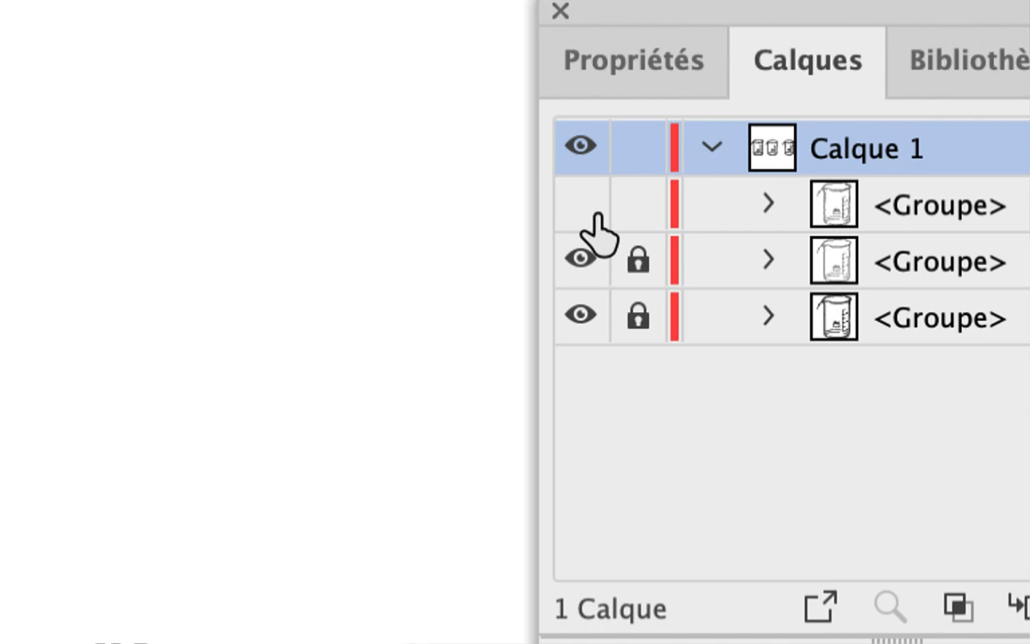
pyautogui.click(595, 220)
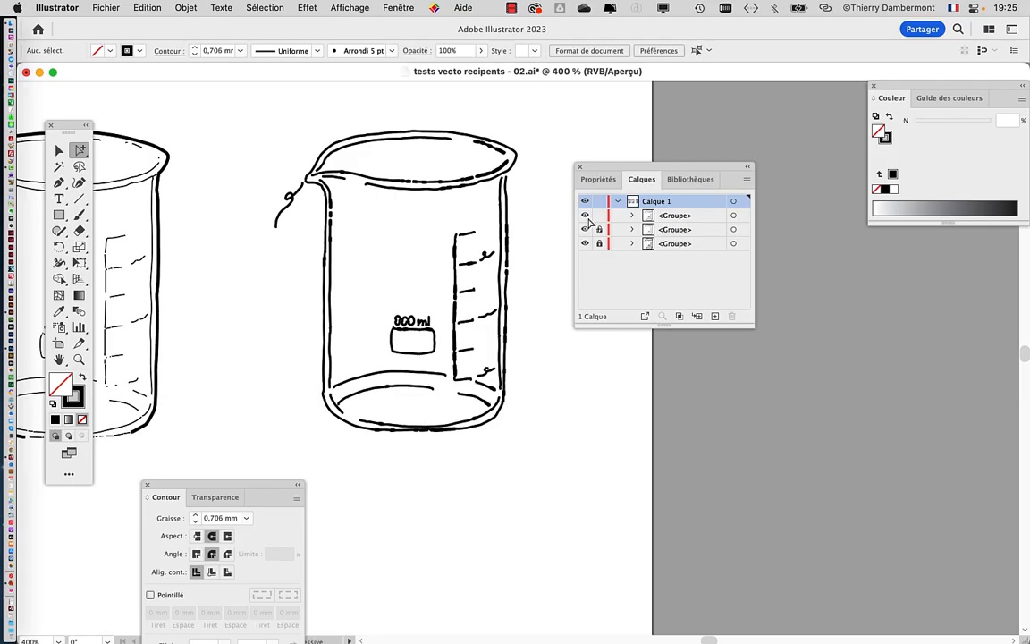
pyautogui.click(586, 218)
pyautogui.click(586, 218)
# Step: Select the entire rightmost beaker group on the artboard
pyautogui.moveTo(590, 168); pyautogui.dragTo(658, 139)
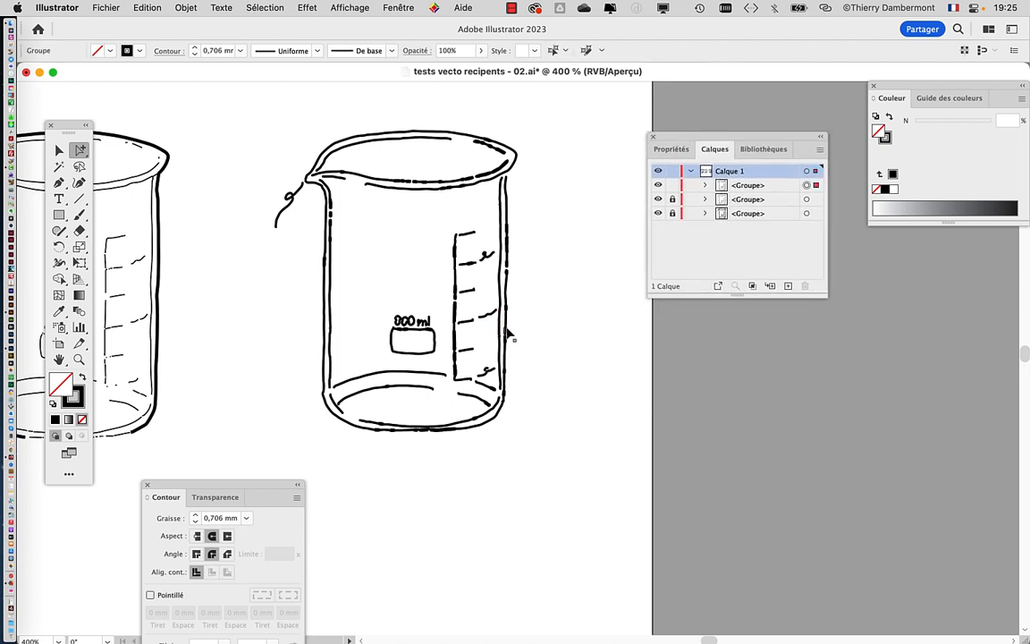
pyautogui.click(507, 338)
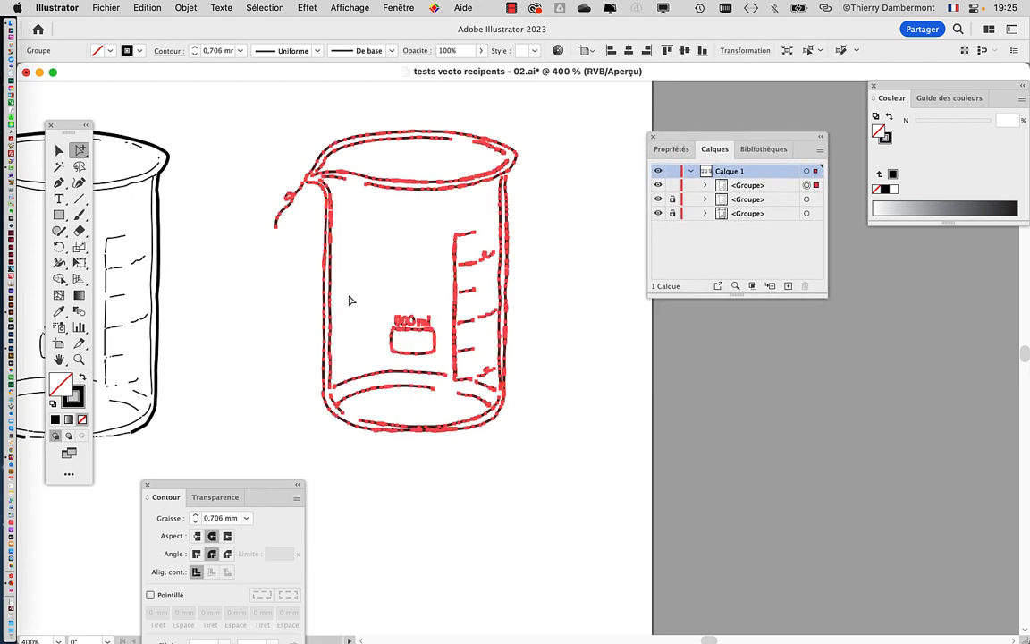
pyautogui.scroll(-2, 350, 302)
pyautogui.moveTo(300, 312); pyautogui.dragTo(460, 306)
pyautogui.scroll(-1, 465, 304)
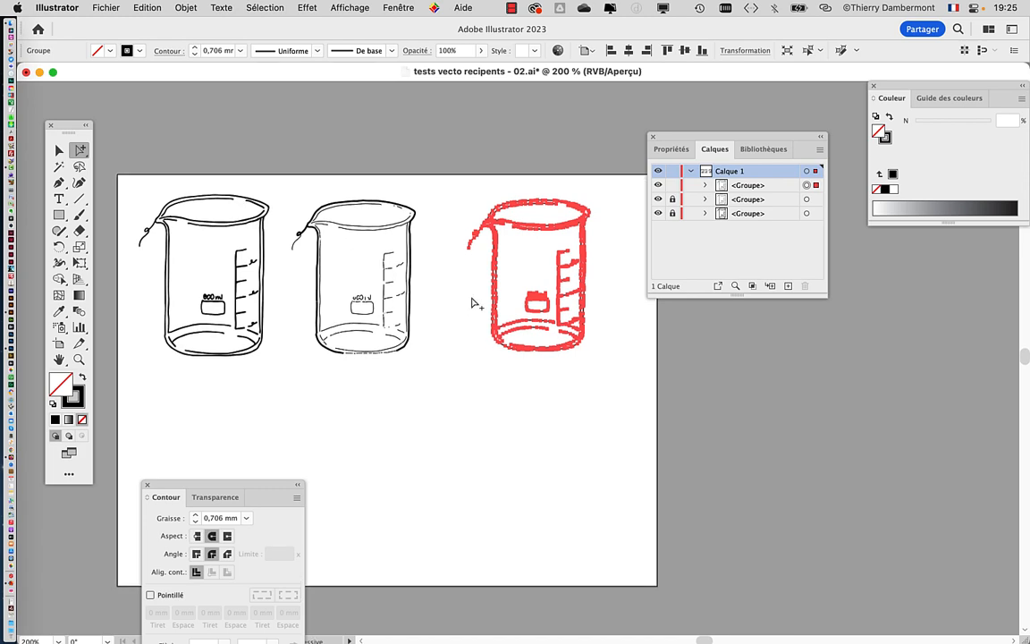
pyautogui.scroll(2, 585, 295)
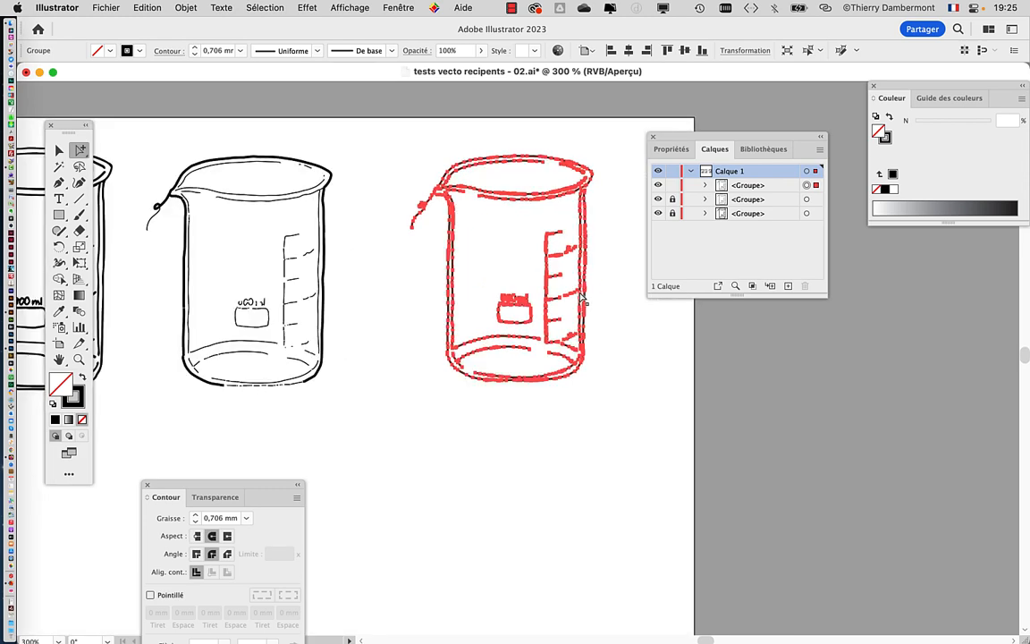
pyautogui.hscroll(3, 295, 291)
pyautogui.hscroll(3, 311, 288)
pyautogui.scroll(-2, 322, 304)
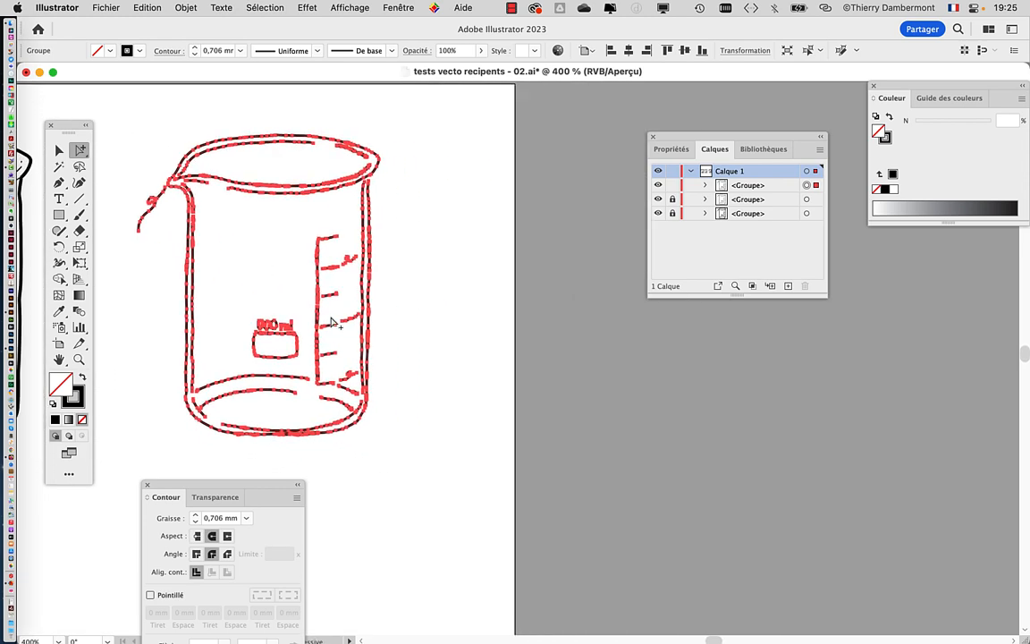
# Step: Show the brush collection (Formes) and hide the selection edges on the beaker
pyautogui.click(392, 8)
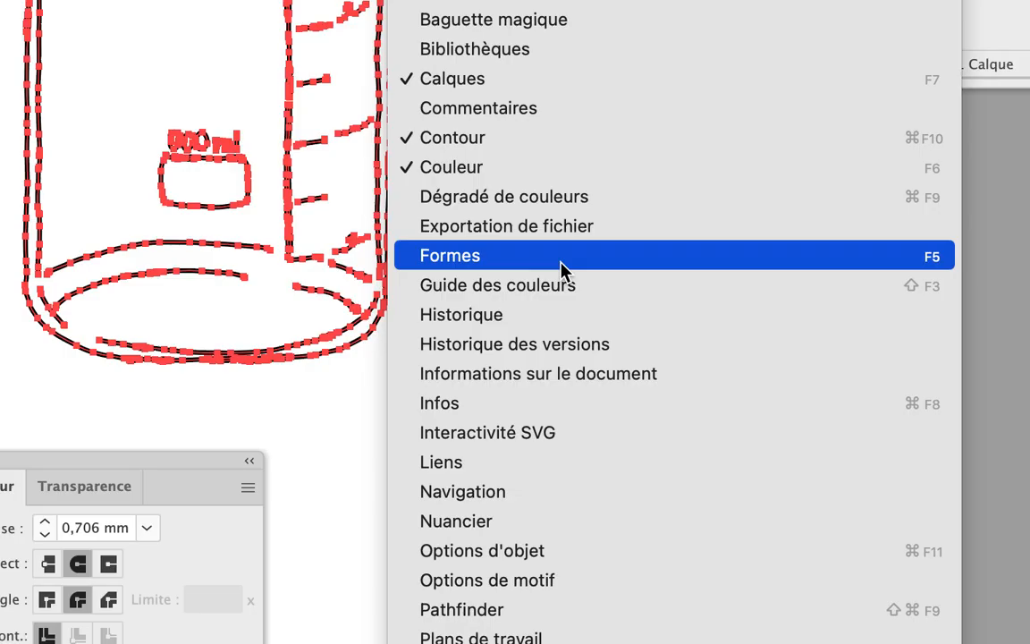
pyautogui.click(560, 259)
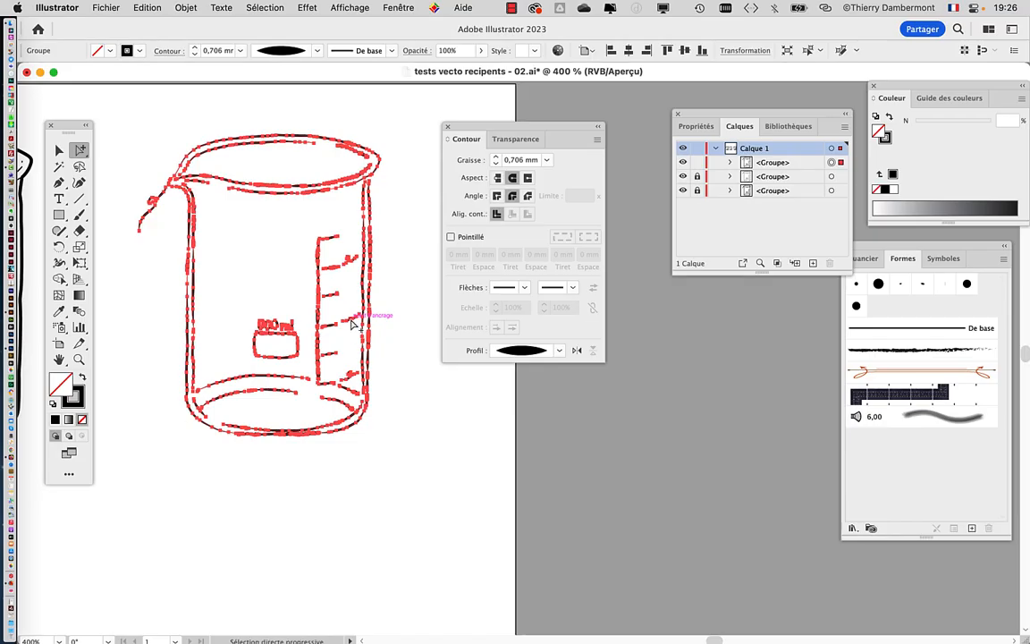
pyautogui.click(333, 8)
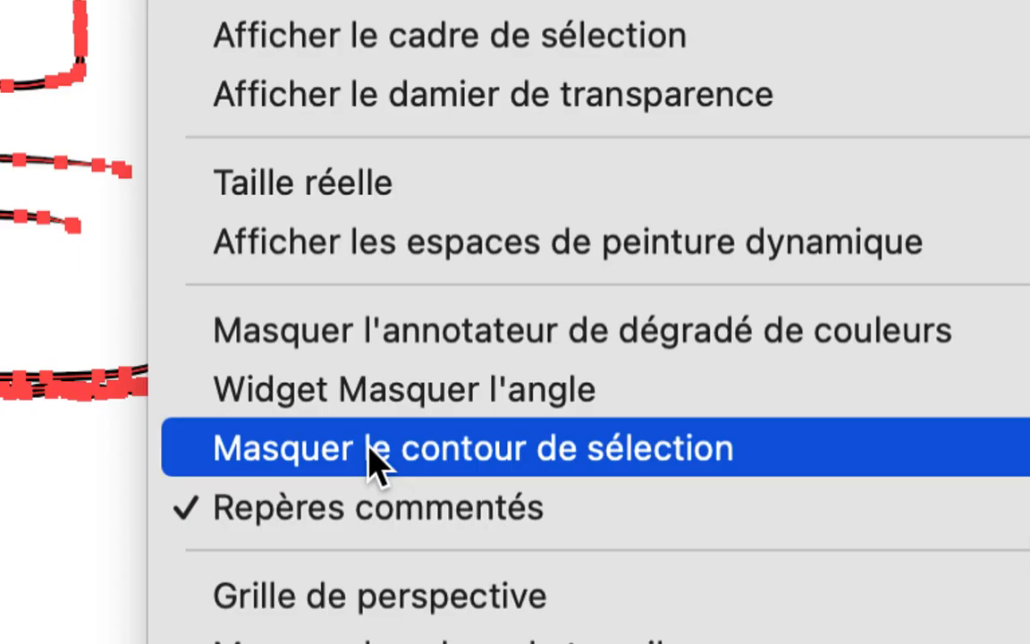
pyautogui.click(371, 451)
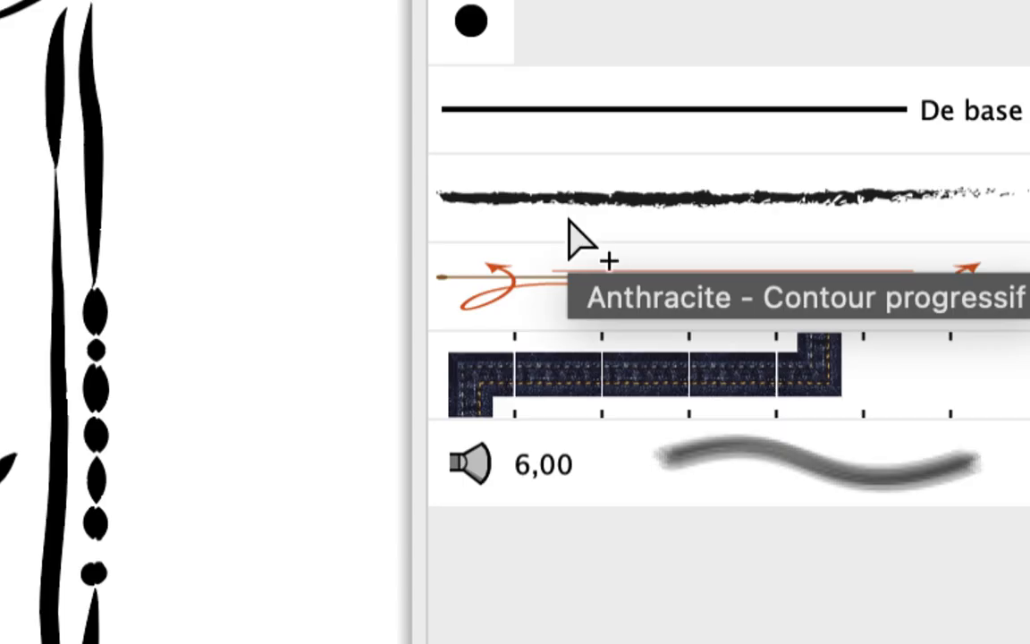
# Step: Apply the "Anthracite - Contour progressif" brush to the beaker and set its stroke weight to 0.1 mm
pyautogui.click(568, 222)
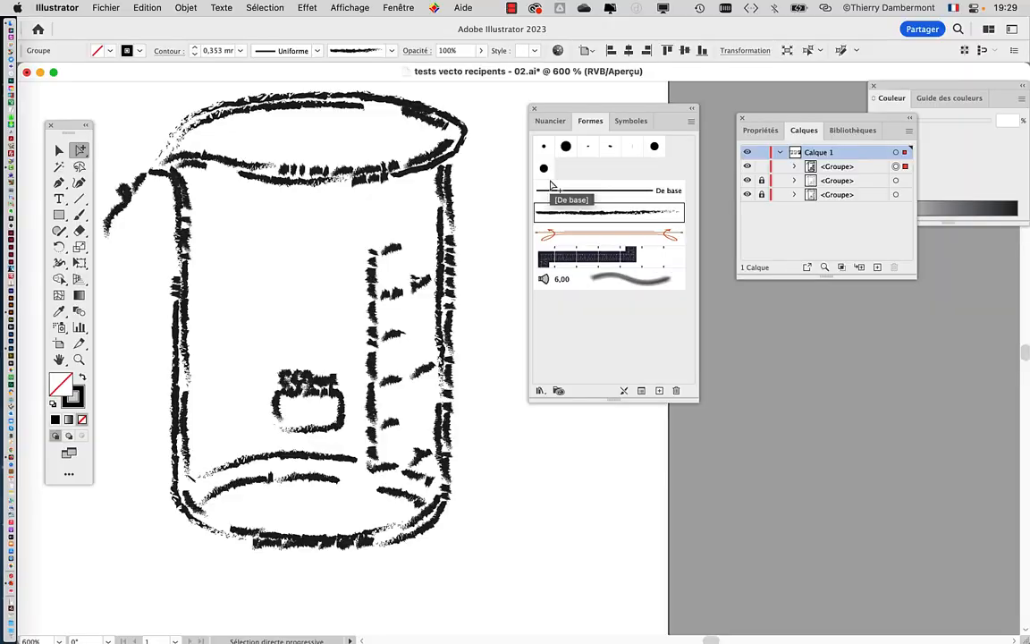
pyautogui.moveTo(561, 107); pyautogui.dragTo(673, 108)
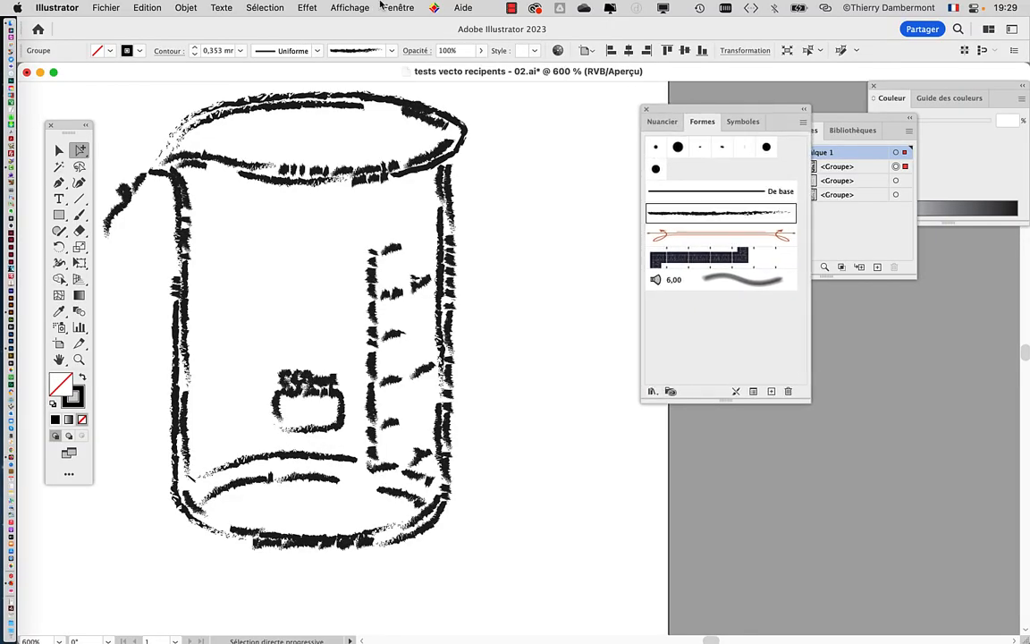
pyautogui.click(393, 7)
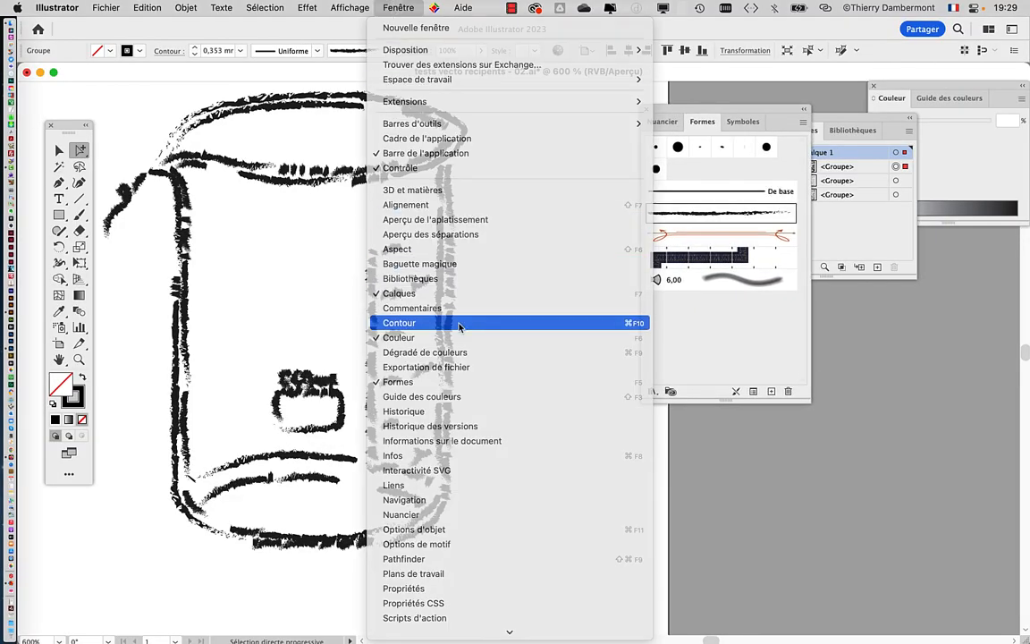
pyautogui.click(554, 323)
pyautogui.moveTo(536, 107); pyautogui.dragTo(478, 151)
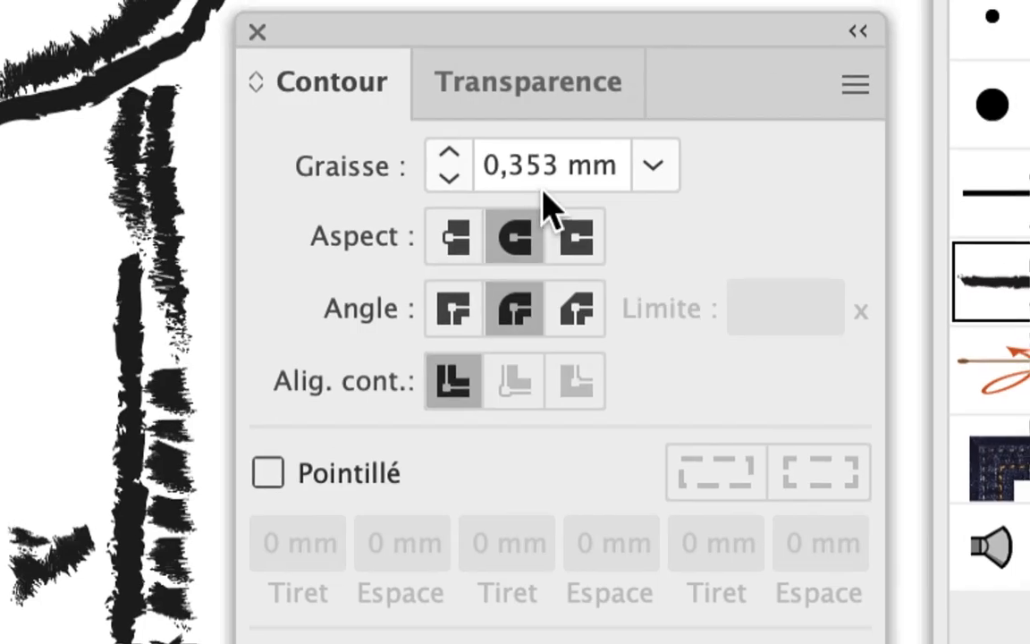
pyautogui.moveTo(548, 184); pyautogui.dragTo(534, 185)
pyautogui.write('1')
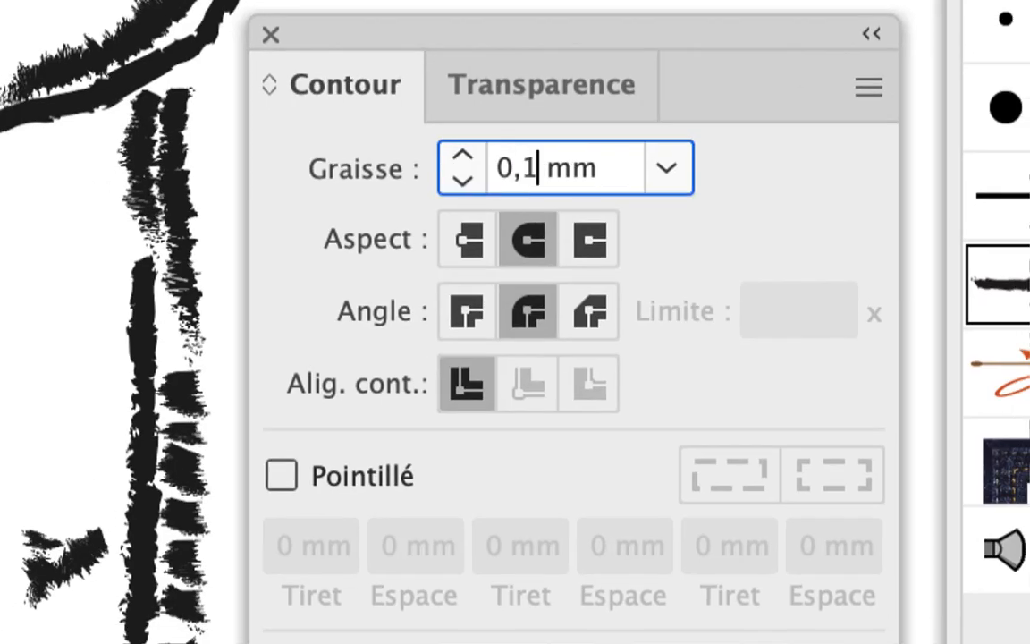
pyautogui.press('Return')
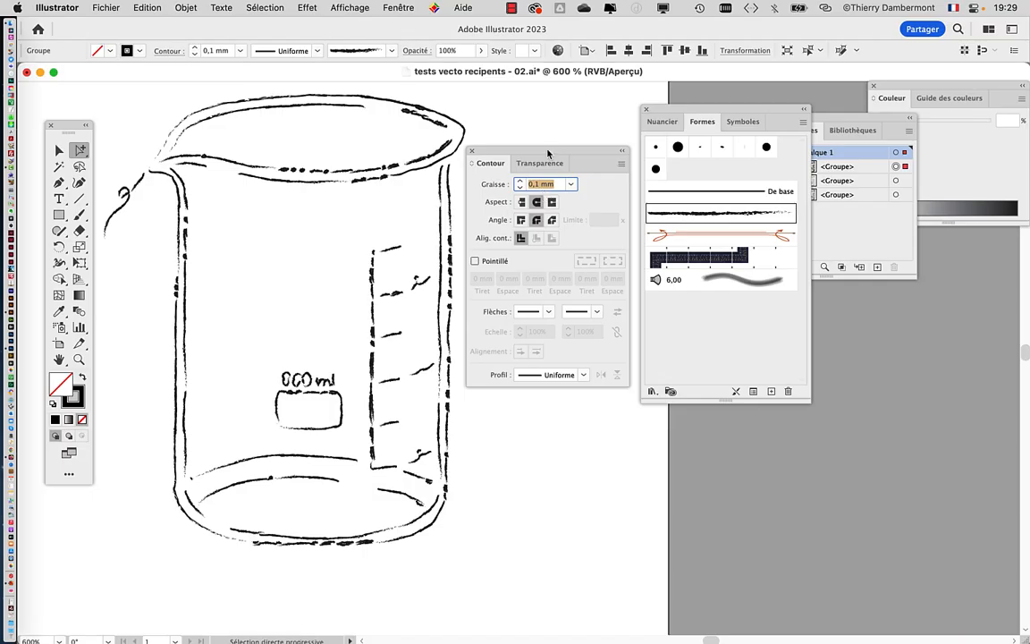
# Step: Rearrange the stroke, brush and layer palettes around the beaker and shorten the brush palette
pyautogui.moveTo(559, 34); pyautogui.dragTo(863, 454)
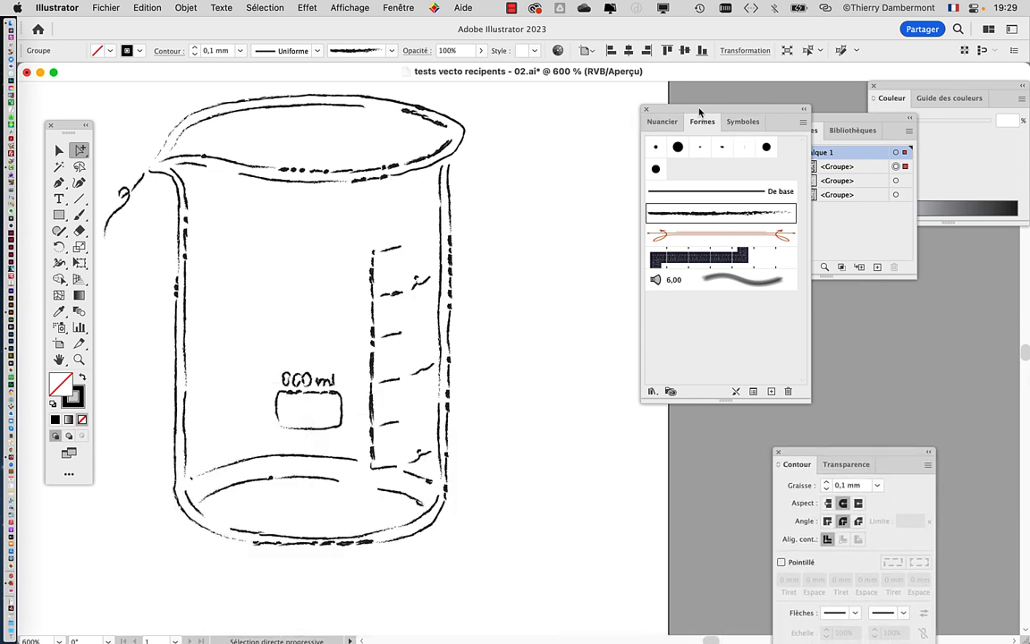
pyautogui.moveTo(702, 112); pyautogui.dragTo(576, 131)
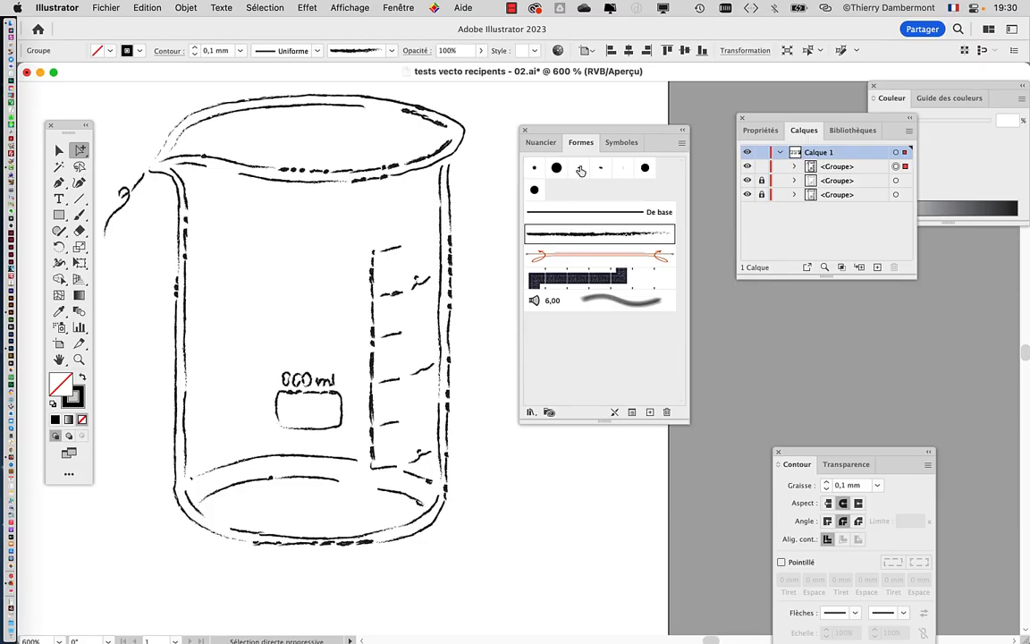
pyautogui.moveTo(770, 119); pyautogui.dragTo(500, 571)
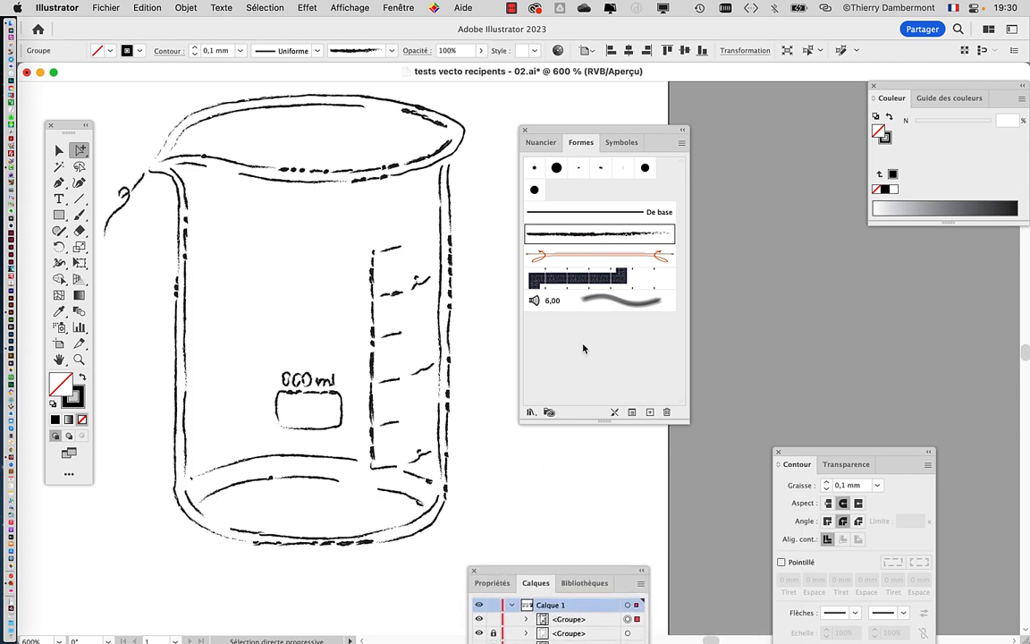
pyautogui.moveTo(548, 133); pyautogui.dragTo(598, 34)
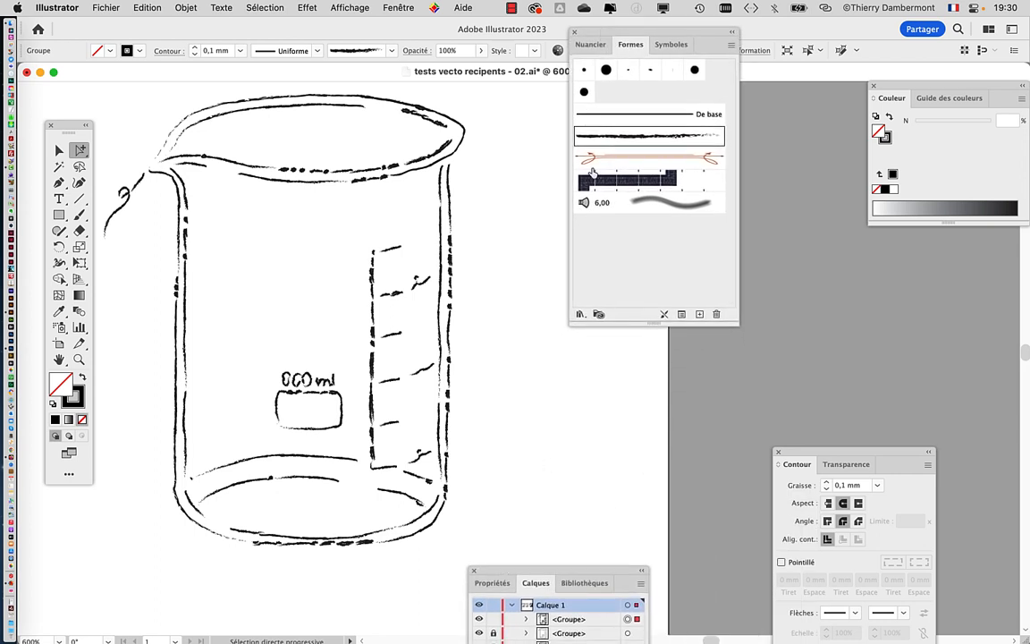
pyautogui.moveTo(734, 325); pyautogui.dragTo(747, 253)
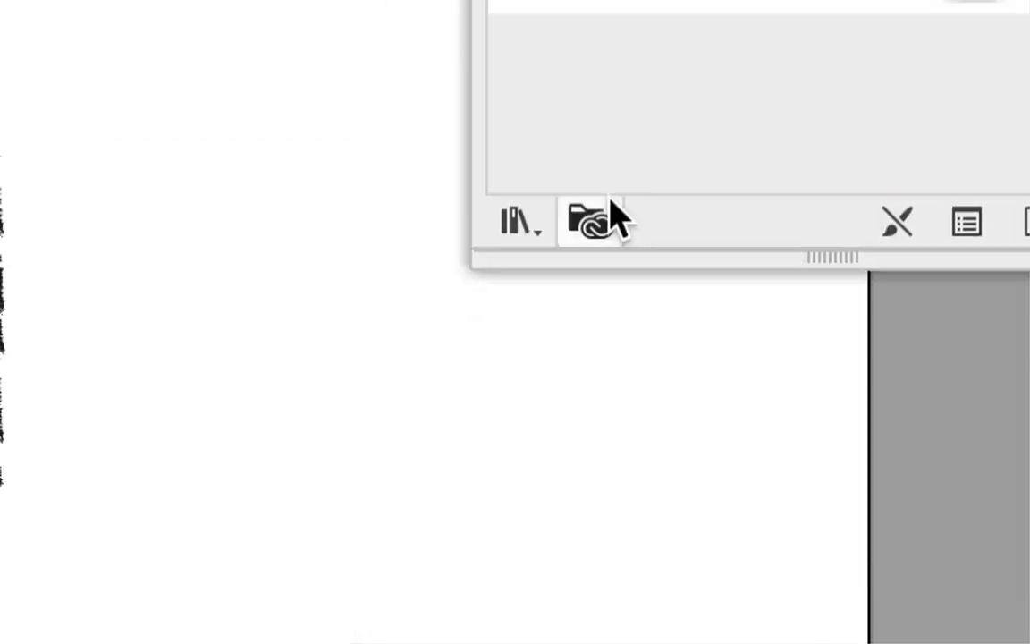
# Step: Load the Artistiques_Calligraphiques brush library and enlarge its display to show all its brushes
pyautogui.click(532, 228)
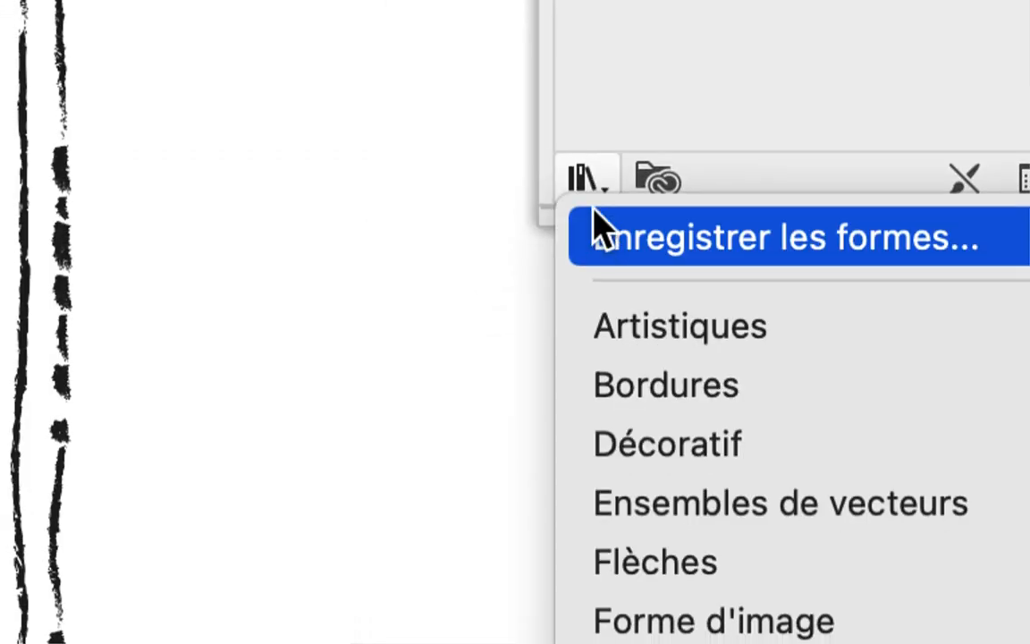
pyautogui.moveTo(848, 350)
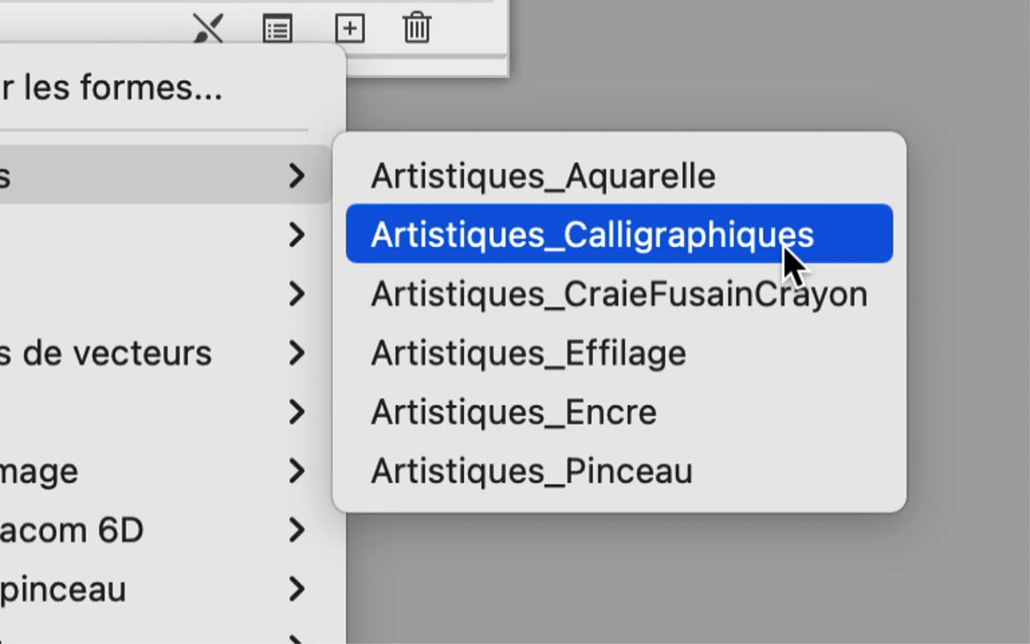
pyautogui.click(785, 248)
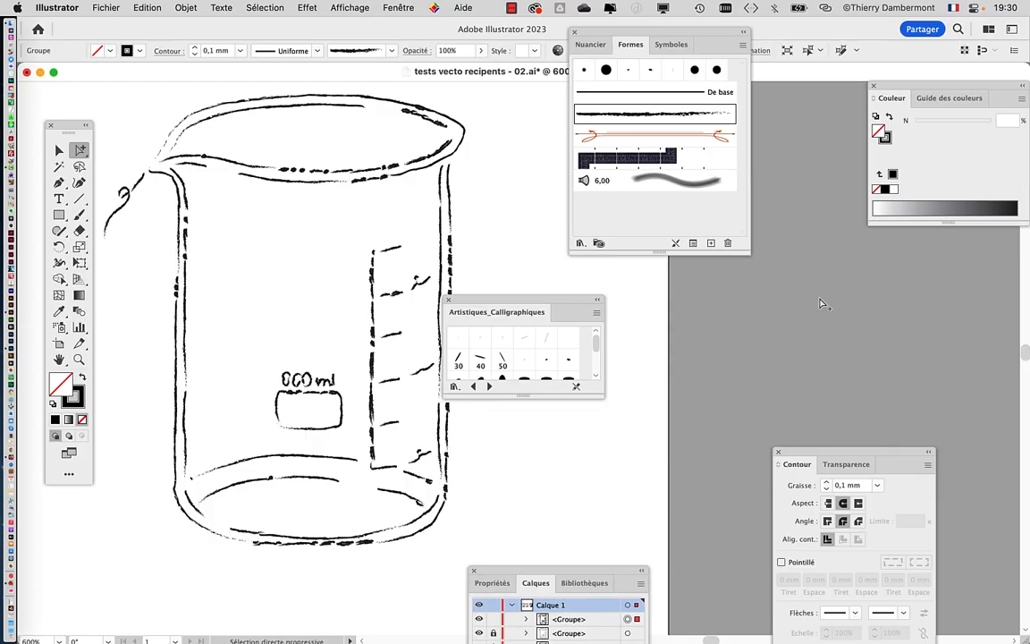
pyautogui.moveTo(602, 33); pyautogui.dragTo(100, 525)
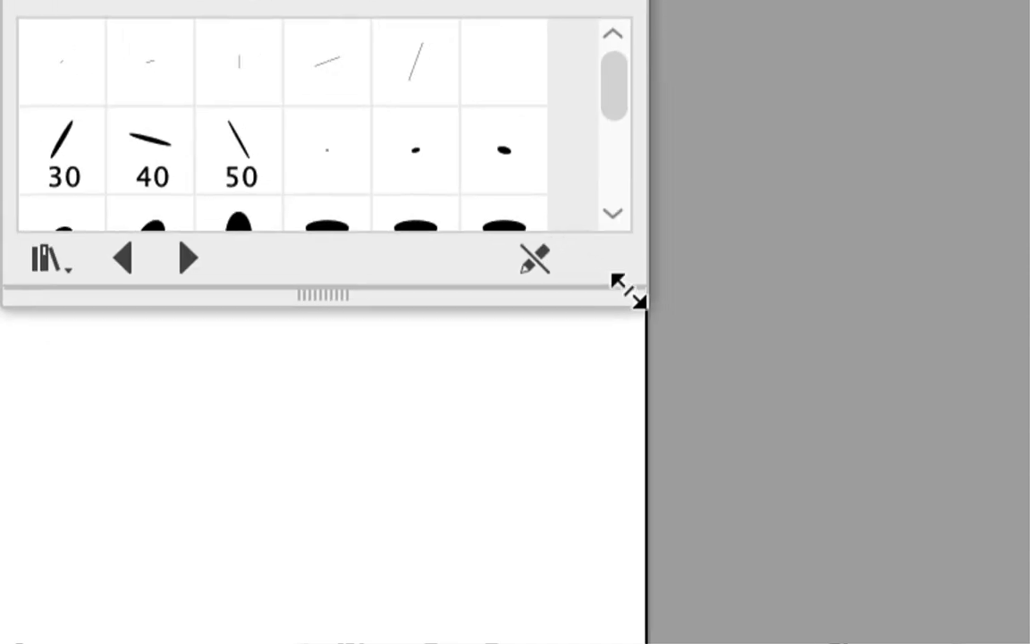
pyautogui.moveTo(625, 287); pyautogui.dragTo(625, 356)
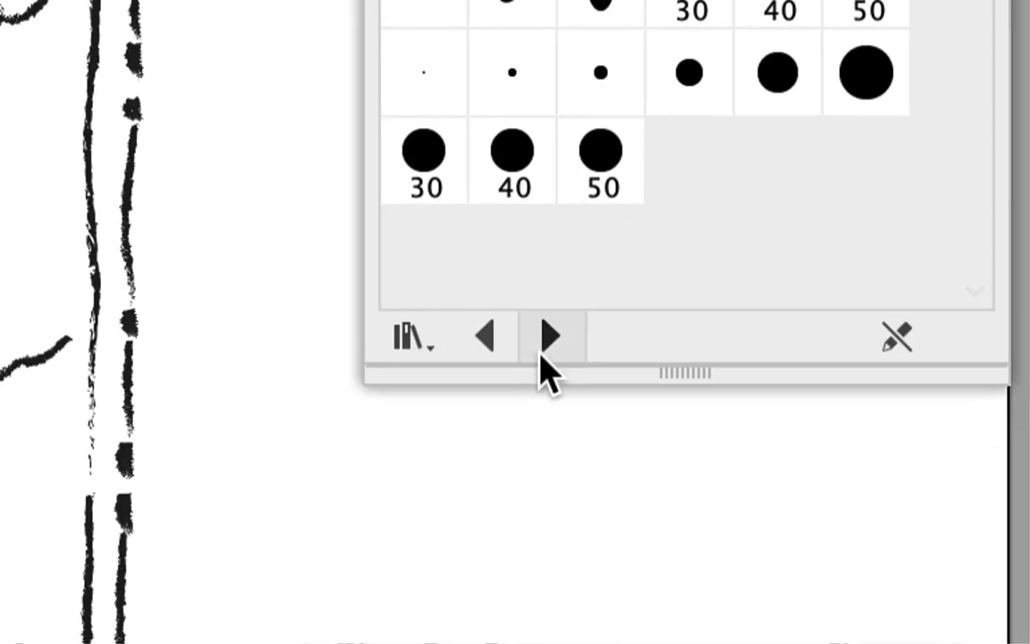
# Step: Switch to the Artistiques_CraieFusainCrayon library, enlarge its display and choose the Craie brush for the beaker
pyautogui.click(542, 352)
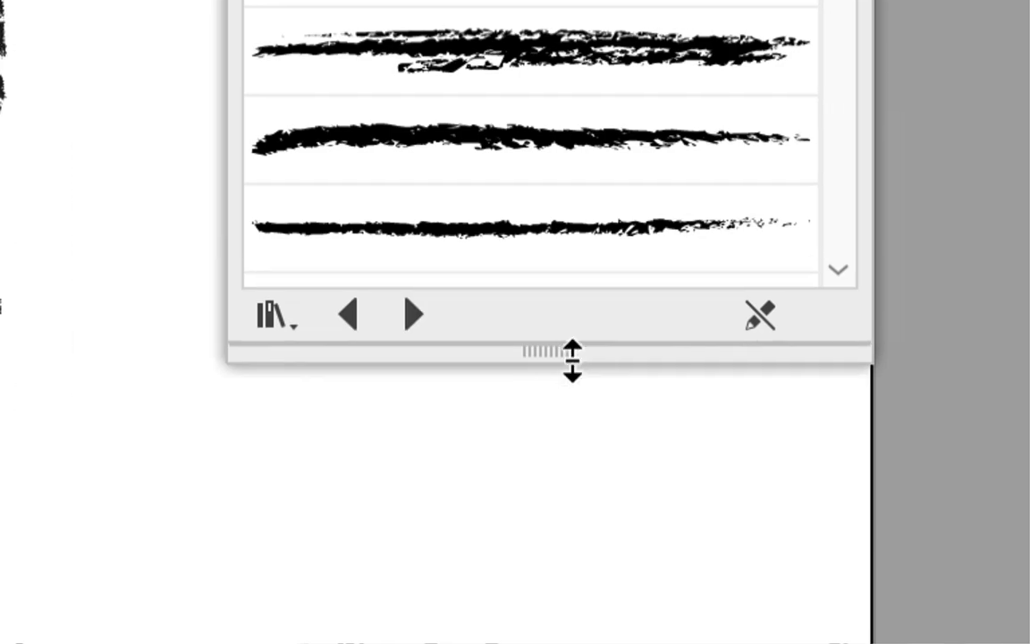
pyautogui.moveTo(696, 379)
pyautogui.mouseDown()
pyautogui.moveTo(685, 569)
pyautogui.moveTo(648, 643)
pyautogui.mouseUp()
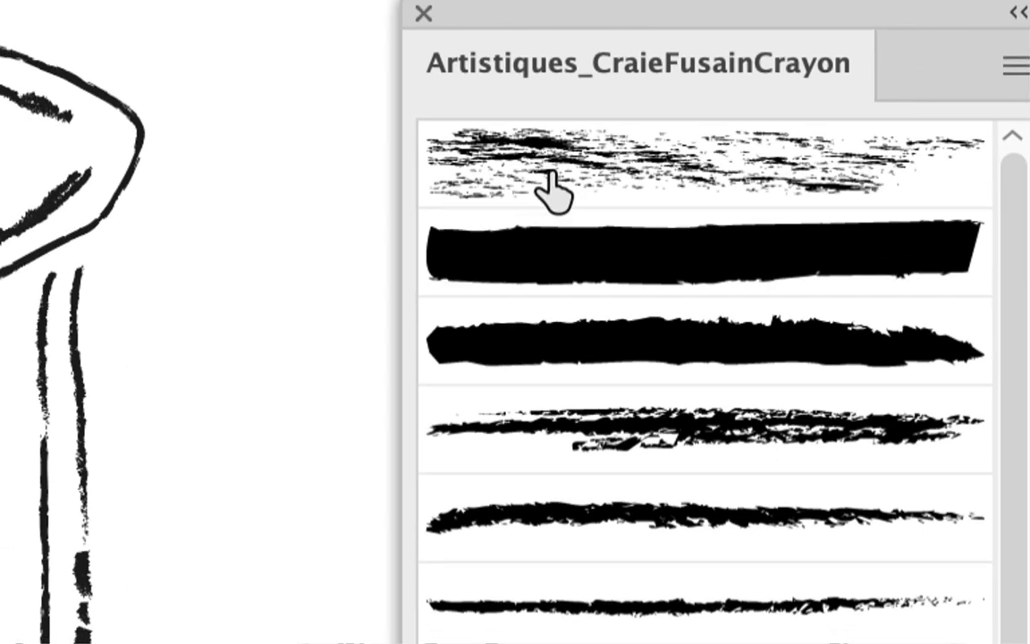
pyautogui.click(437, 375)
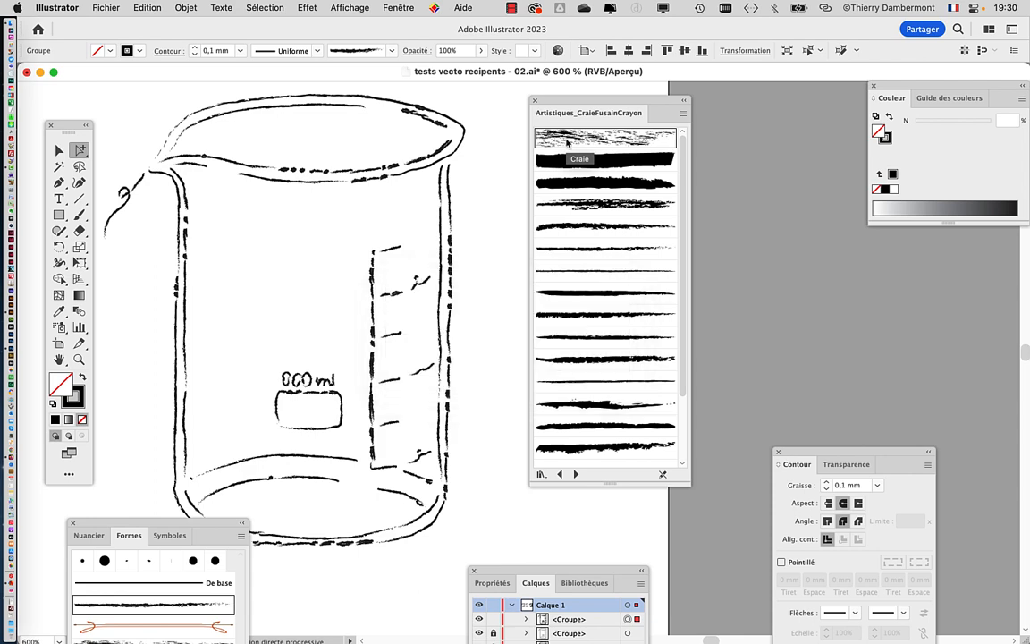
# Step: Try several chalk and charcoal brushes on the beaker, ending with a thin one, and reposition the stroke and brush palettes beside it
pyautogui.click(564, 157)
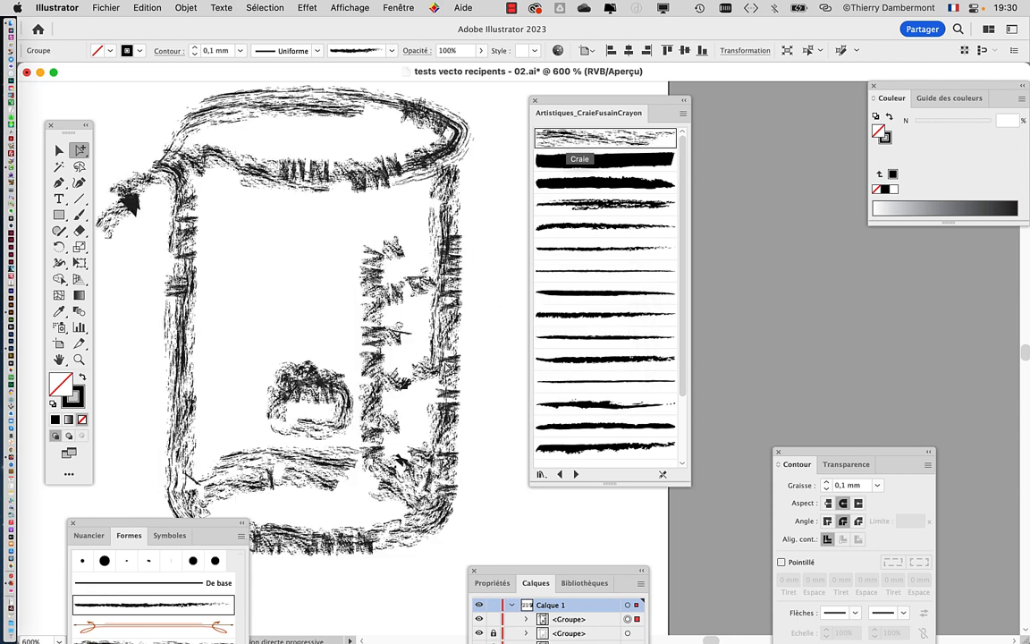
pyautogui.moveTo(800, 454); pyautogui.dragTo(737, 189)
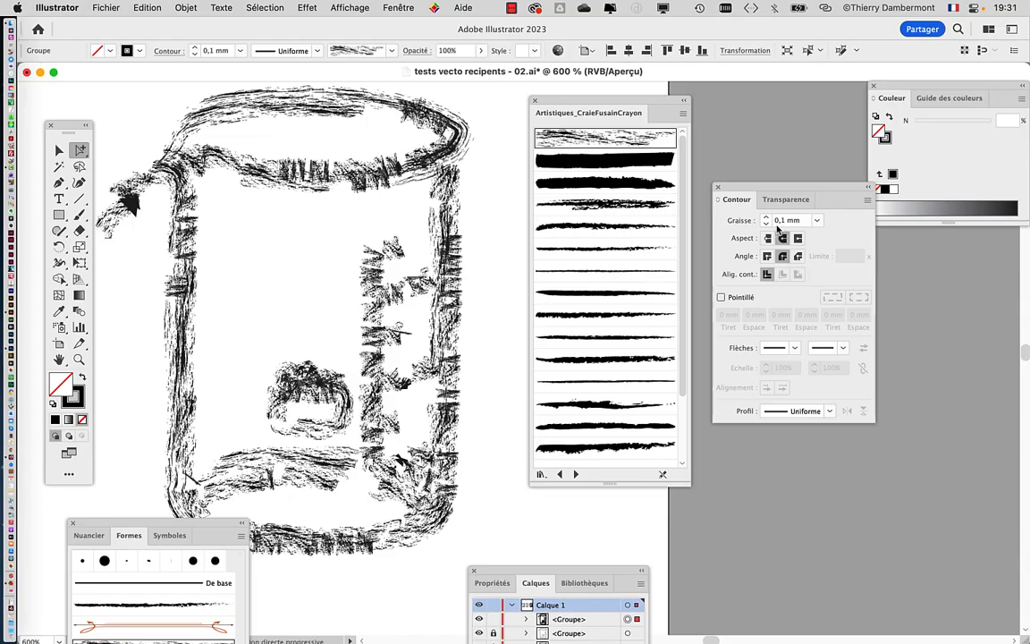
pyautogui.moveTo(592, 101); pyautogui.dragTo(586, 90)
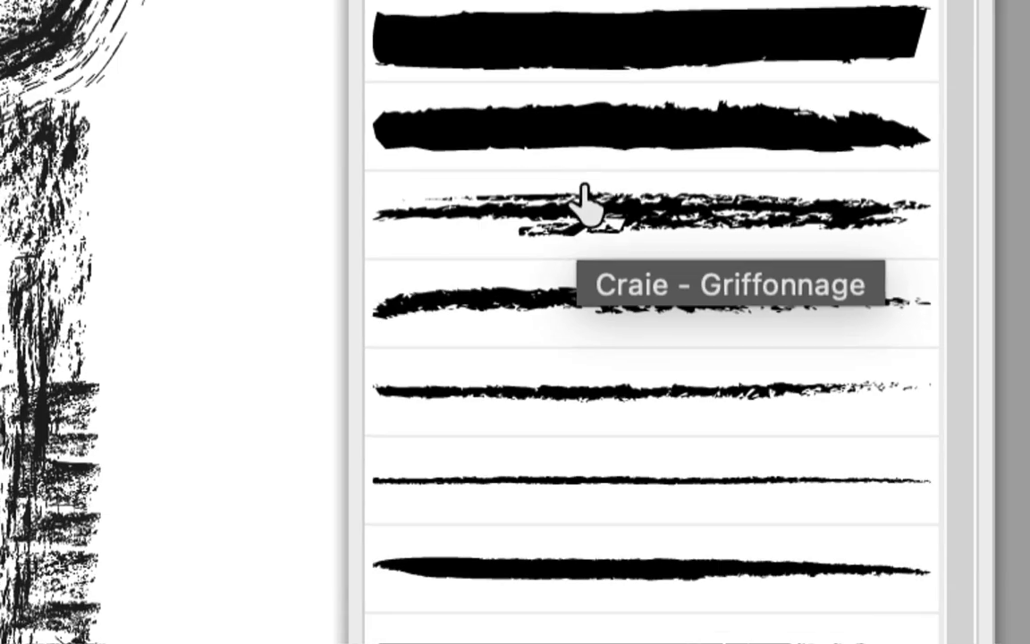
pyautogui.click(586, 176)
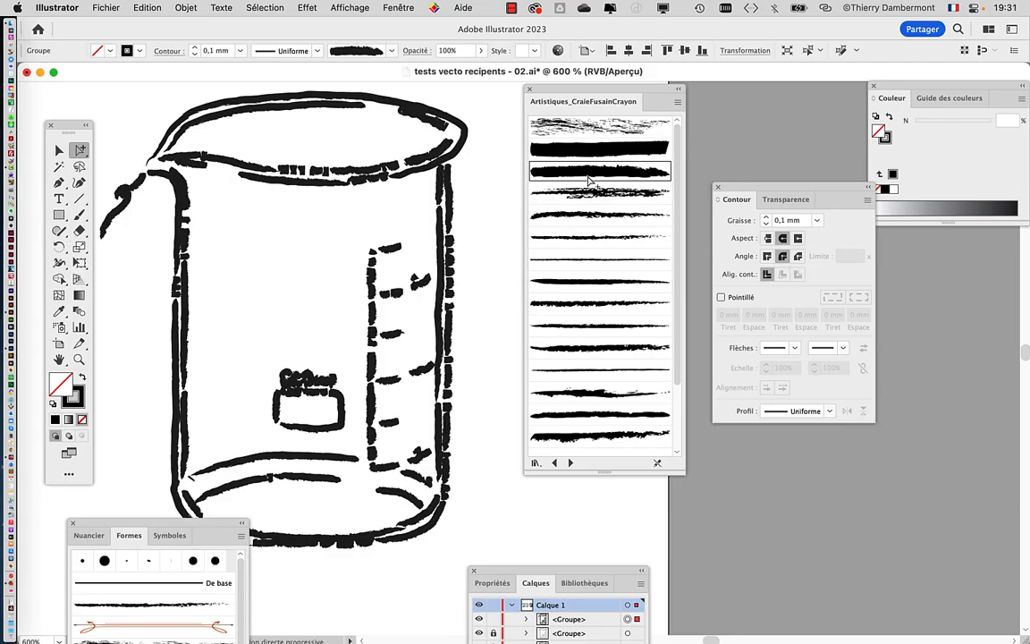
pyautogui.click(588, 420)
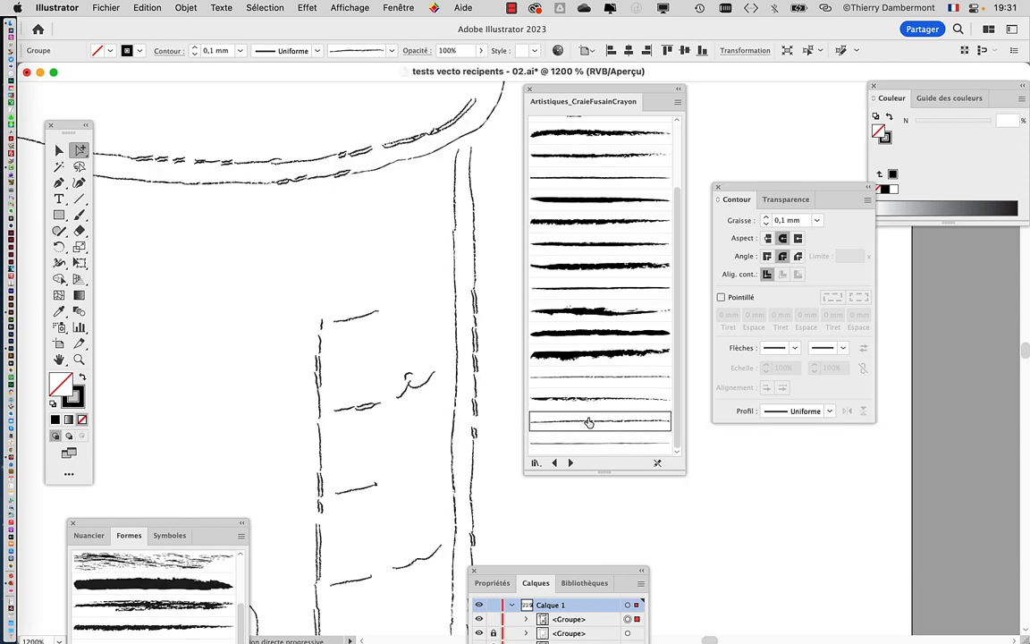
# Step: Switch to the Artistiques_Effilage library and try two of its multi-line tapered brushes on the whole beaker
pyautogui.click(570, 463)
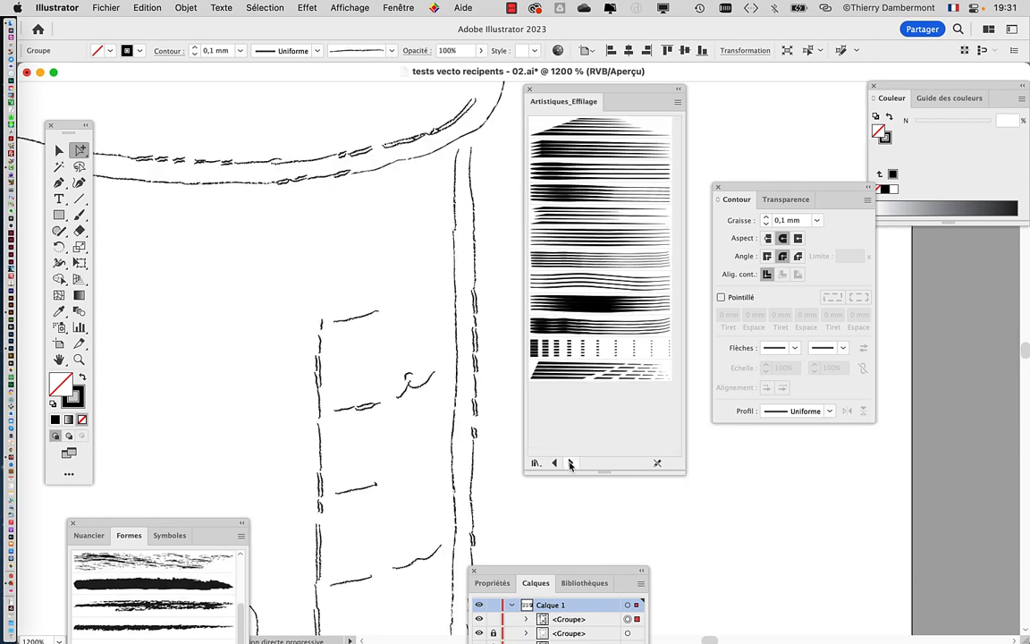
pyautogui.click(575, 195)
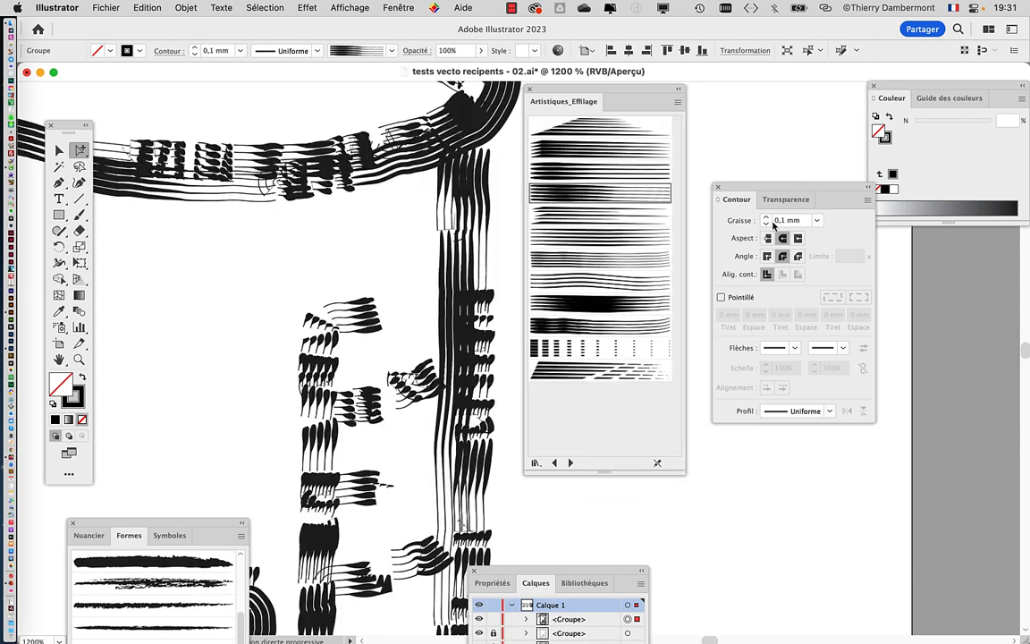
pyautogui.click(599, 259)
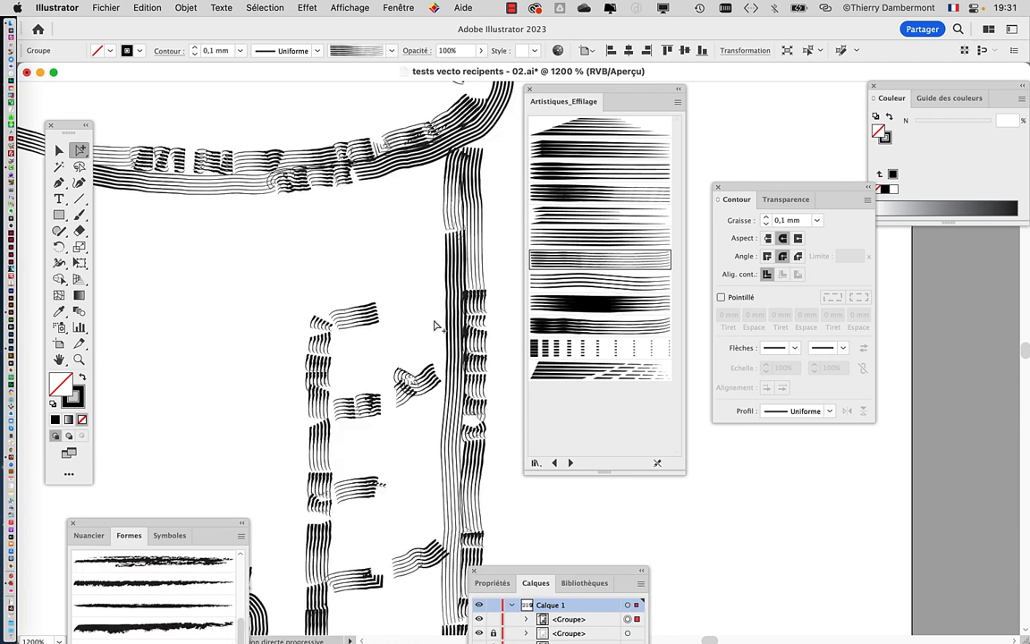
pyautogui.press('super+minus')
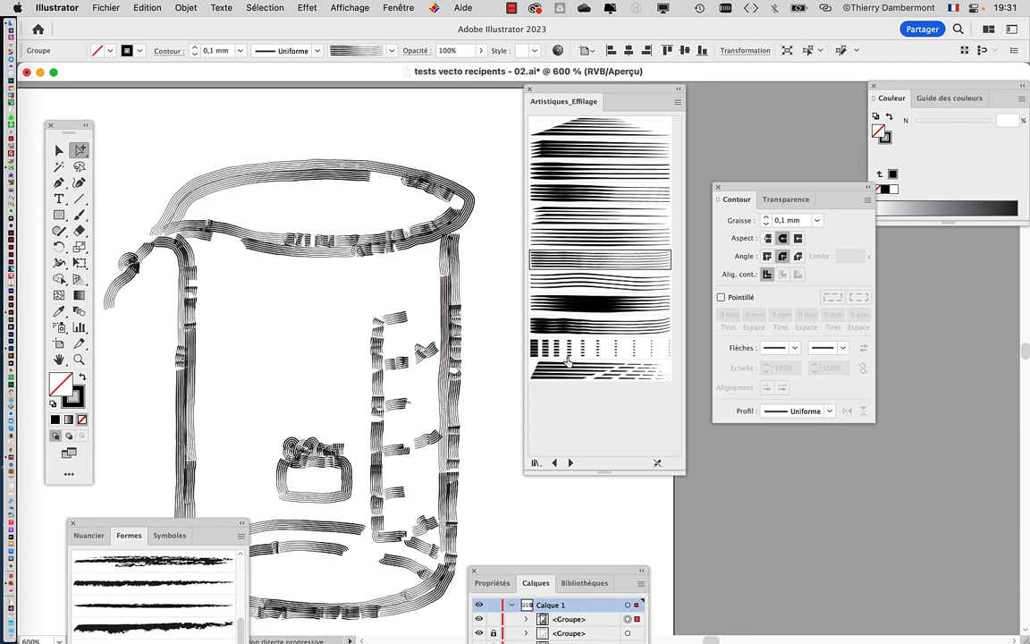
# Step: Switch to the Artistiques_Encre library and try several ink brushes on the beaker with its stroke colour active, ending with the blotchy grey one
pyautogui.click(569, 462)
pyautogui.click(596, 349)
pyautogui.click(591, 373)
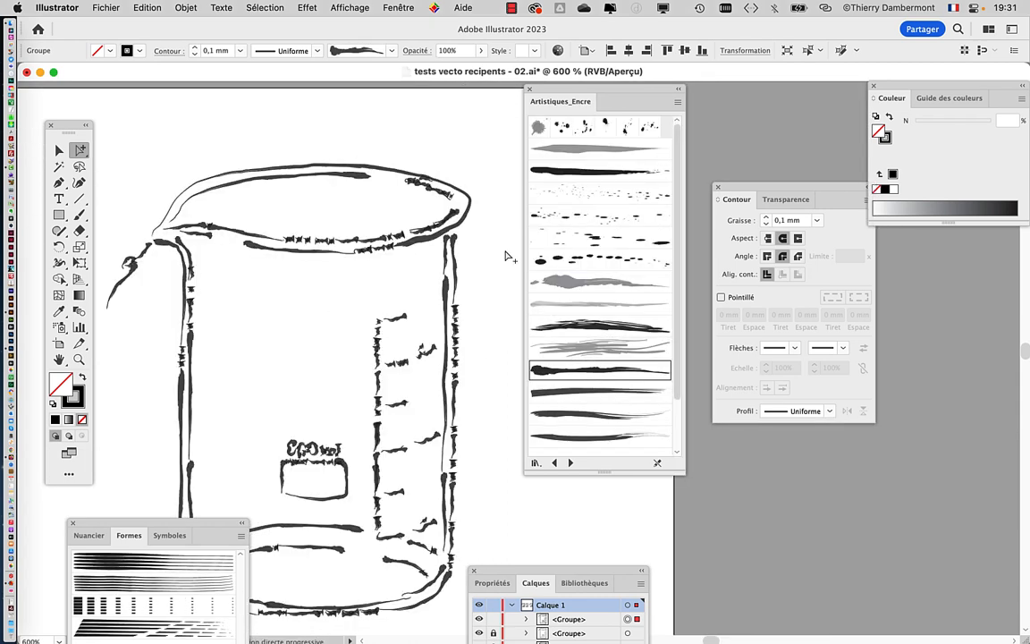
pyautogui.click(591, 417)
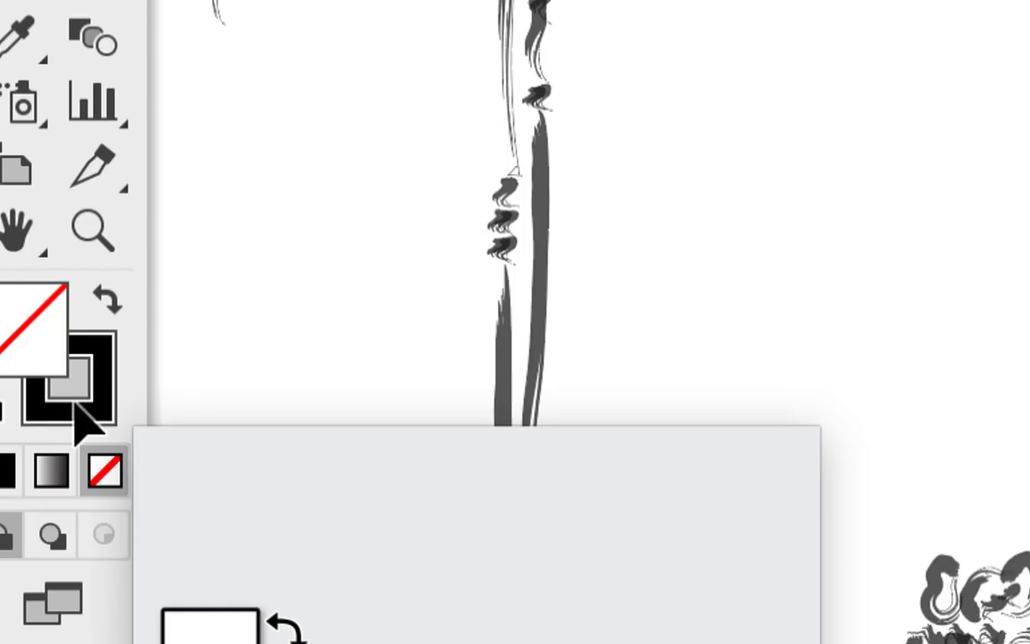
pyautogui.click(73, 404)
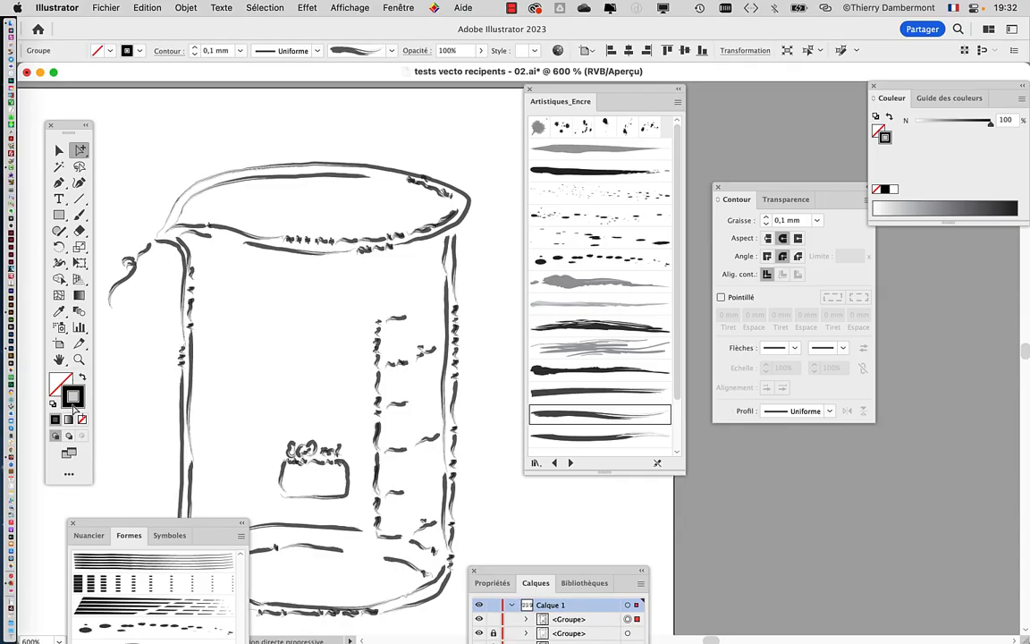
pyautogui.click(591, 438)
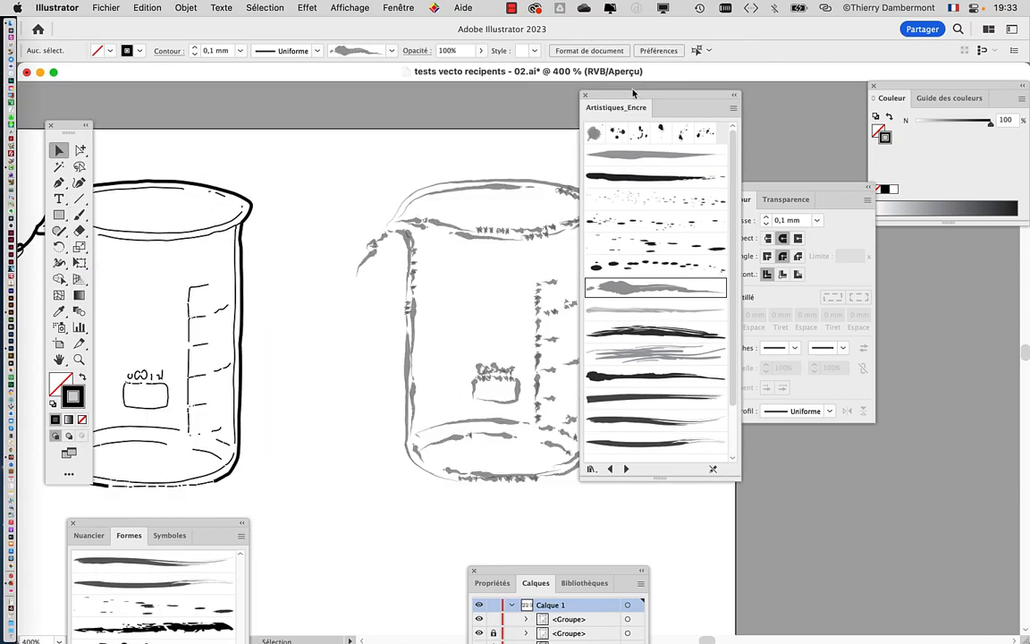
# Step: Move the ink brush palette clear of the beaker and examine the grey ink strokes around its graduations up close
pyautogui.moveTo(633, 93); pyautogui.dragTo(750, 91)
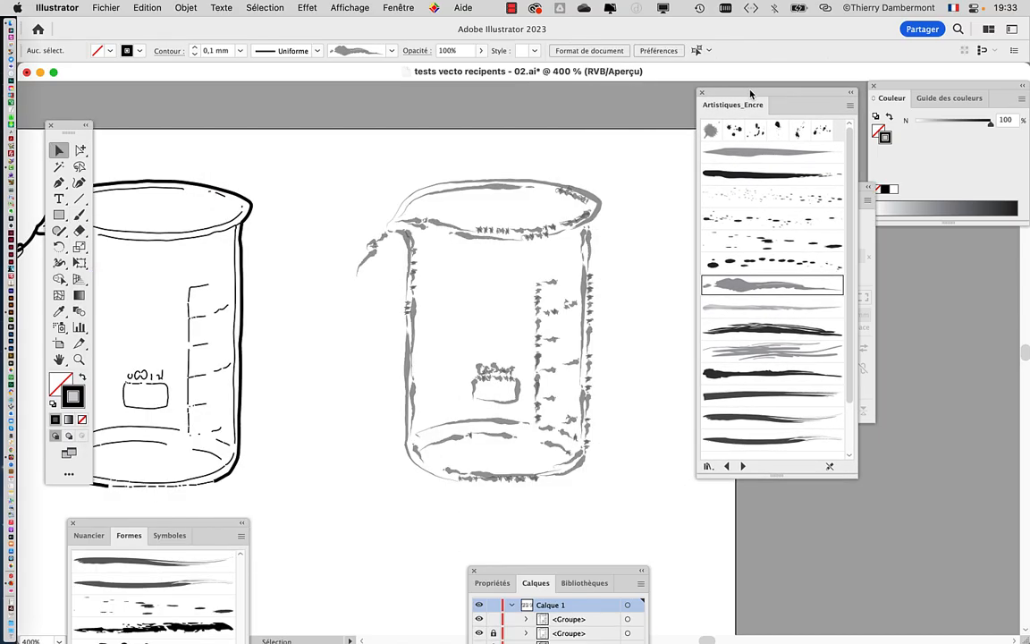
pyautogui.press('space')
pyautogui.moveTo(445, 242); pyautogui.dragTo(533, 211)
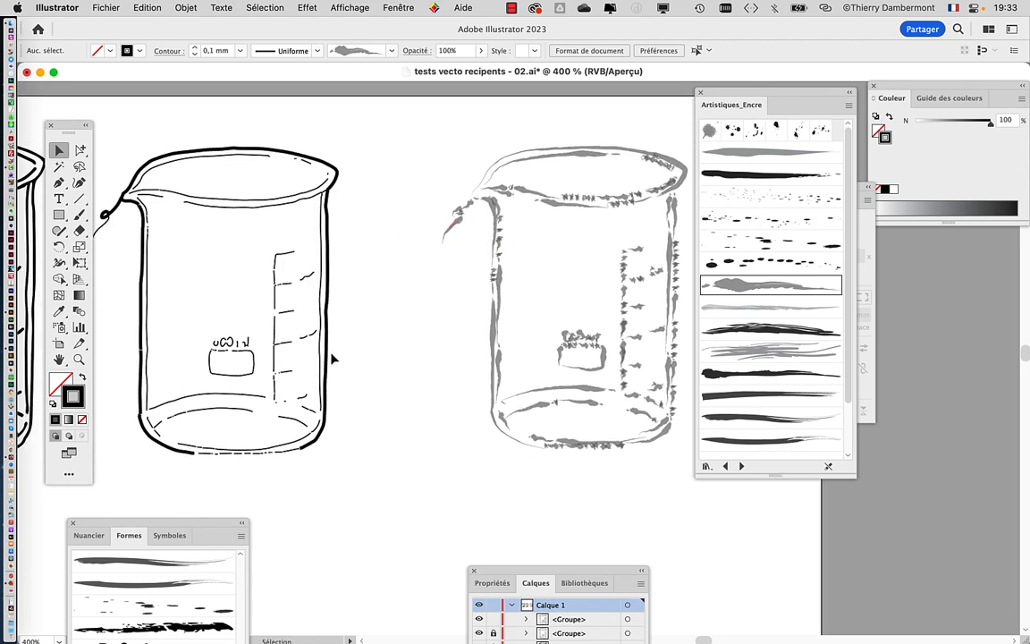
pyautogui.press('space')
pyautogui.moveTo(513, 331); pyautogui.dragTo(270, 309)
pyautogui.scroll(5, 449, 313)
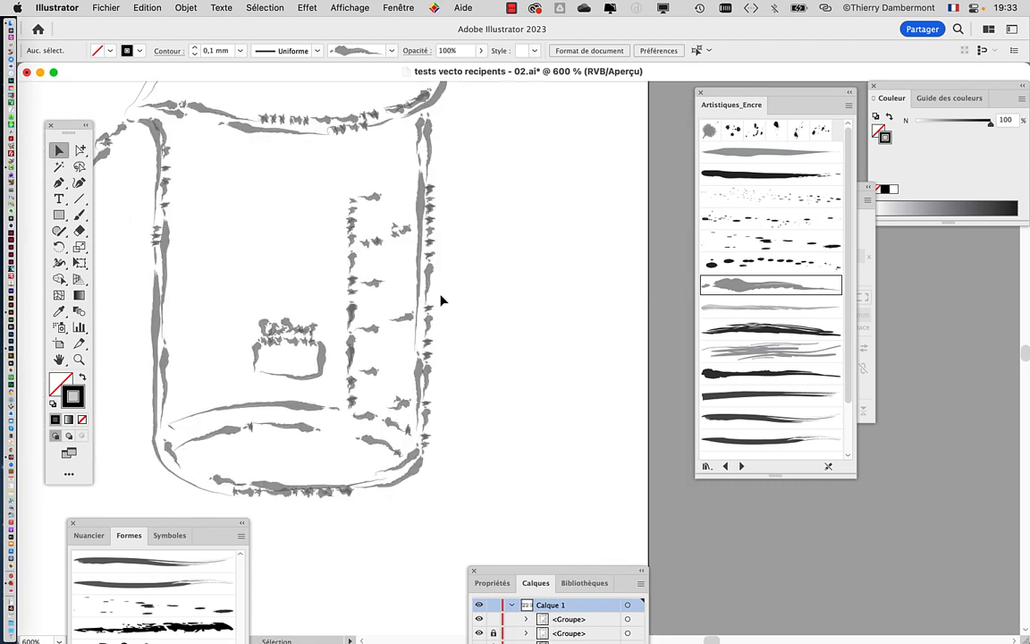
pyautogui.press('space')
pyautogui.moveTo(456, 290); pyautogui.dragTo(469, 385)
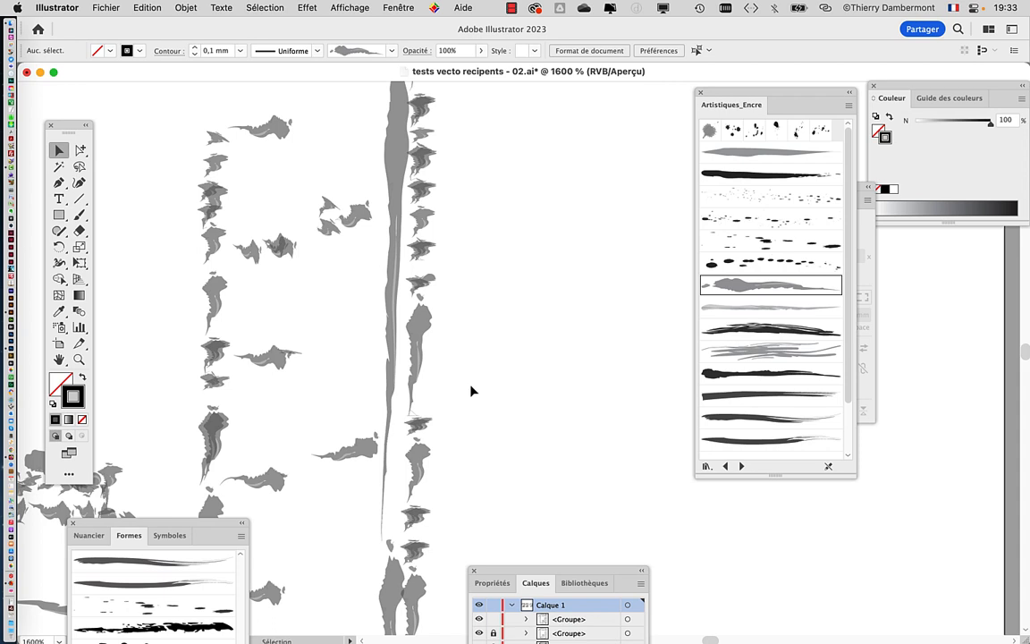
# Step: Display the artwork in outline mode and examine the beaker's bare paths, first up close and at the full shape
pyautogui.hotkey('ctrl', 'y')
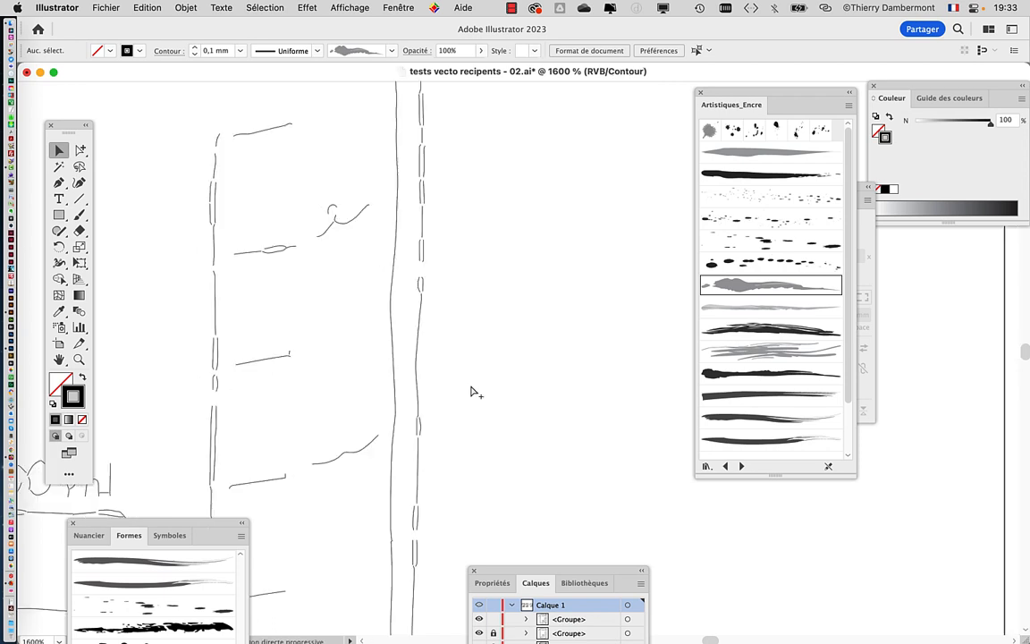
pyautogui.scroll(2, 427, 219)
pyautogui.scroll(1, 427, 219)
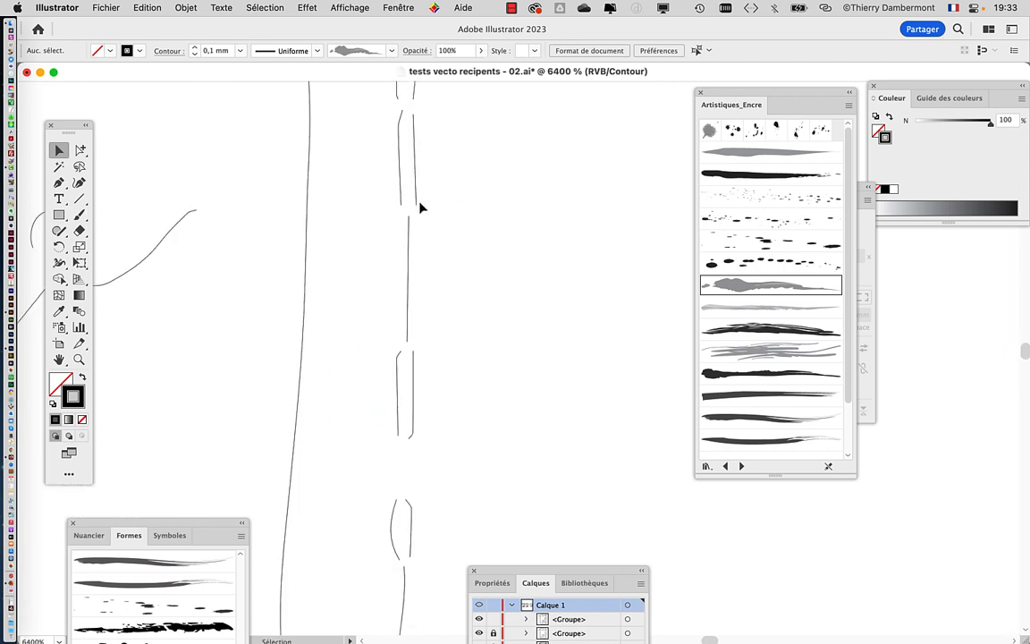
pyautogui.scroll(-6, 420, 210)
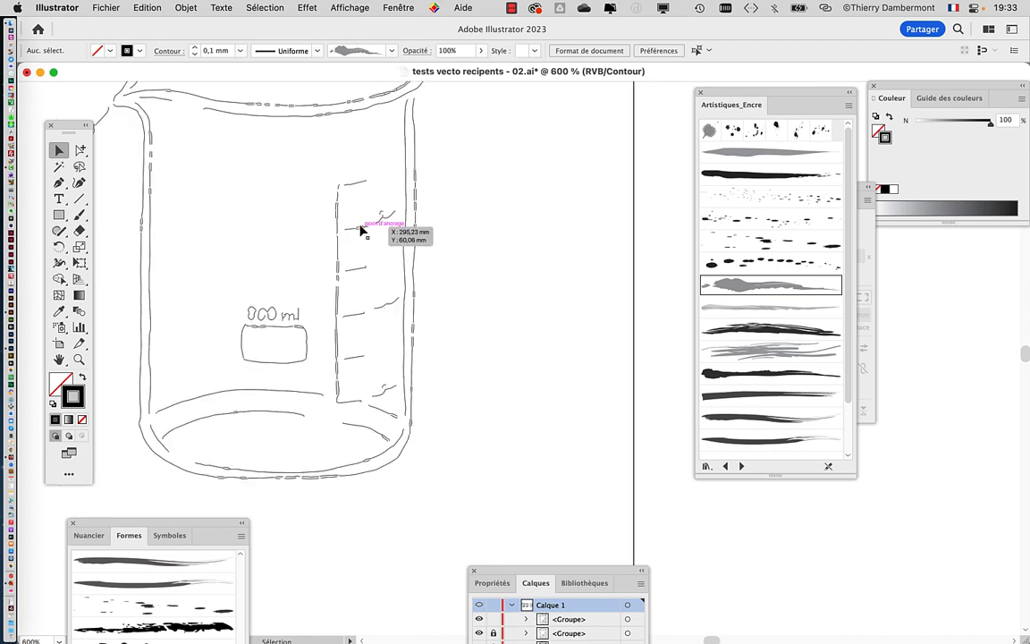